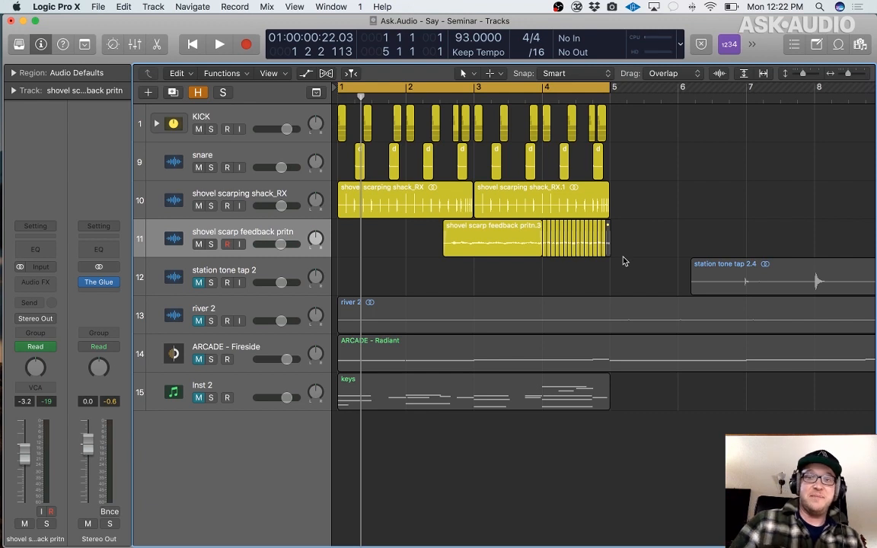
pyautogui.moveTo(623, 261); pyautogui.dragTo(238, 101)
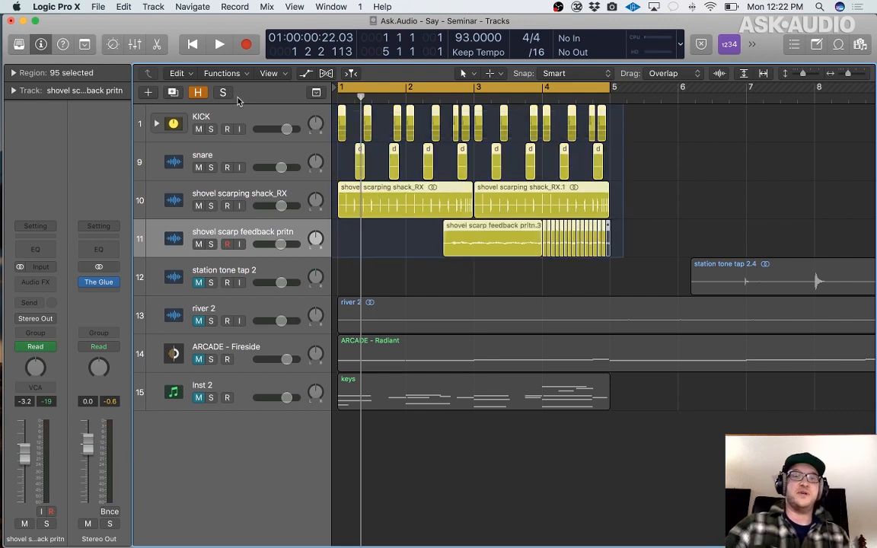
pyautogui.click(619, 150)
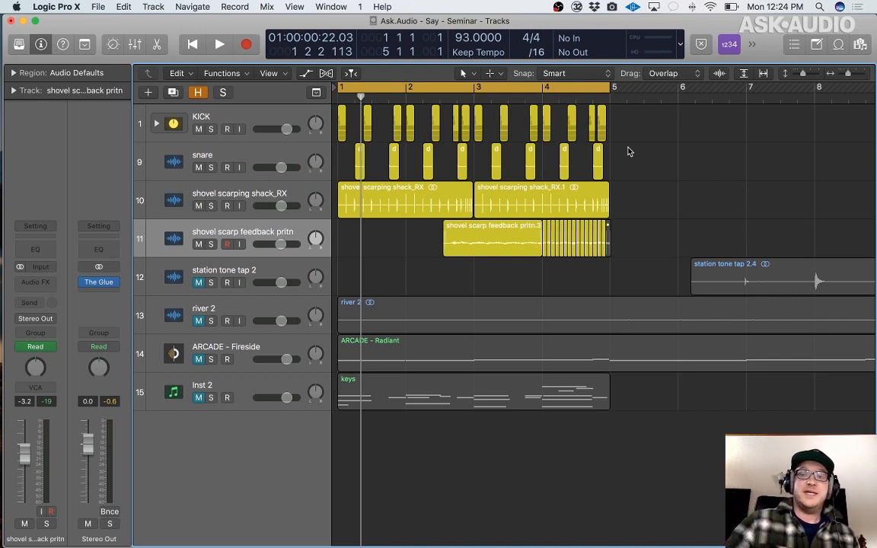
# Remove the audio effect plug-in from the river 2 track.
pyautogui.click(431, 307)
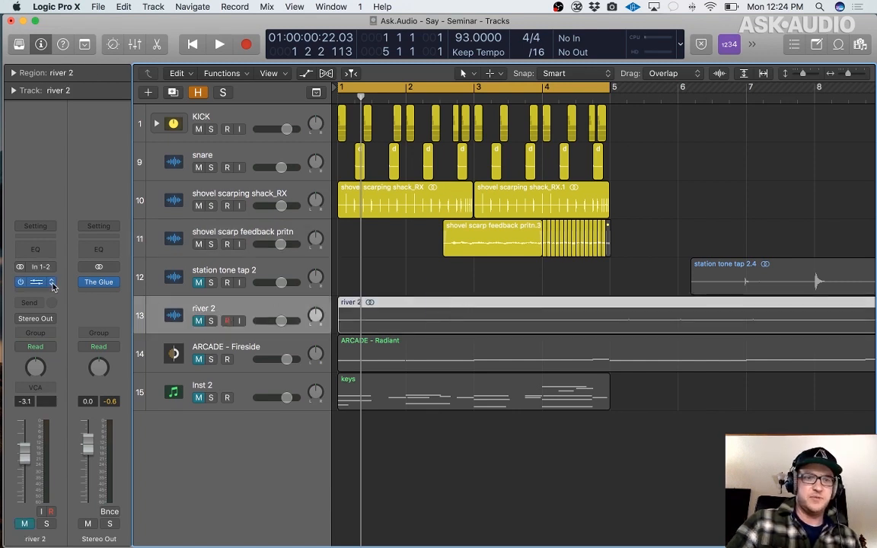
pyautogui.click(52, 283)
pyautogui.click(58, 293)
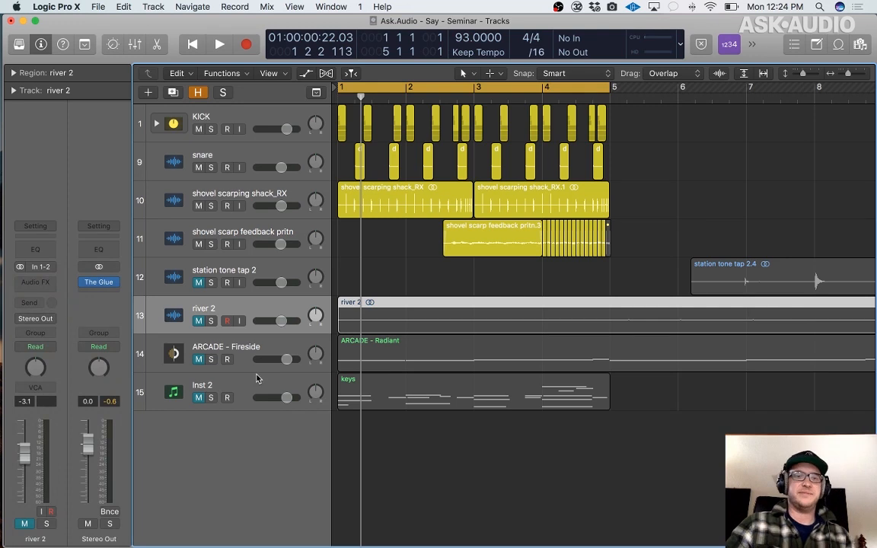
# Unmute the ARCADE - Fireside track, open its Arcade instrument and bring up the sound browser with the Lines list.
pyautogui.click(236, 348)
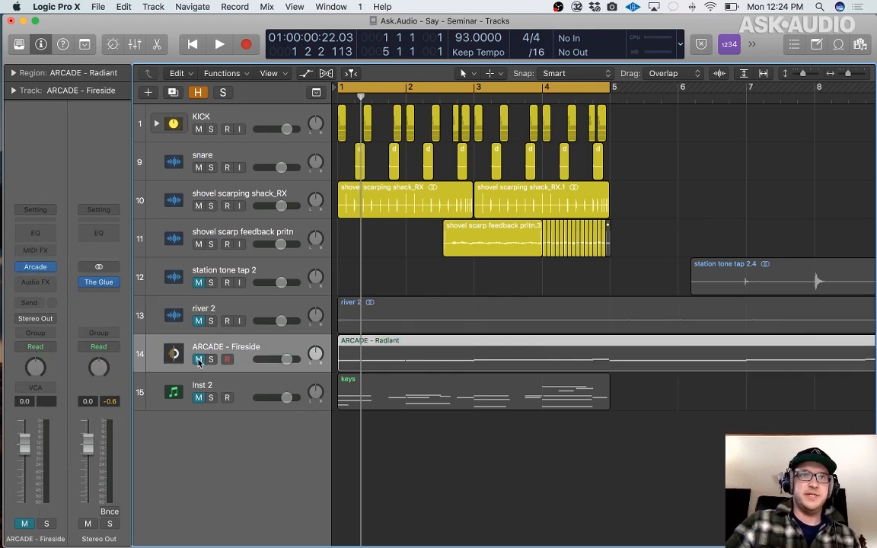
pyautogui.click(38, 267)
pyautogui.click(432, 123)
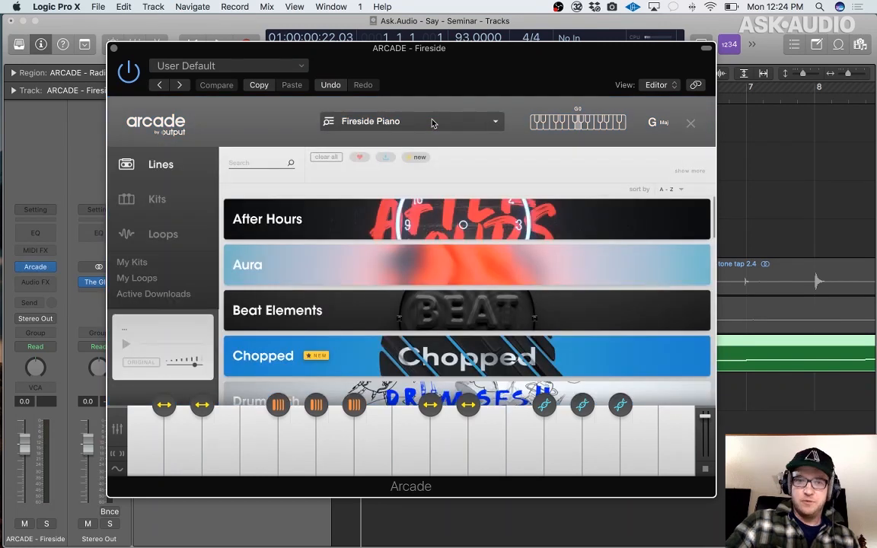
# Browse the available Lines, view the kits in the Nightmare line and return to the list.
pyautogui.scroll(-1, 479, 255)
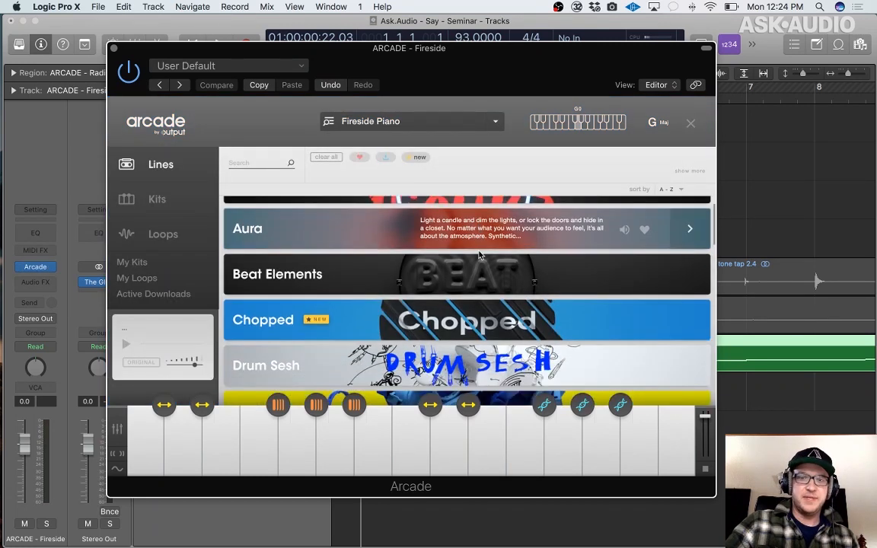
pyautogui.scroll(-3, 480, 255)
pyautogui.scroll(4, 480, 255)
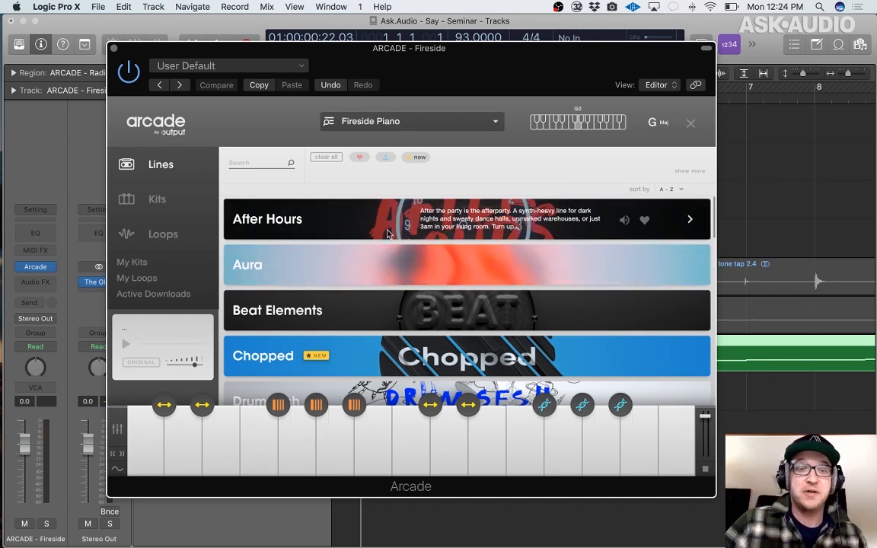
pyautogui.scroll(-6, 387, 234)
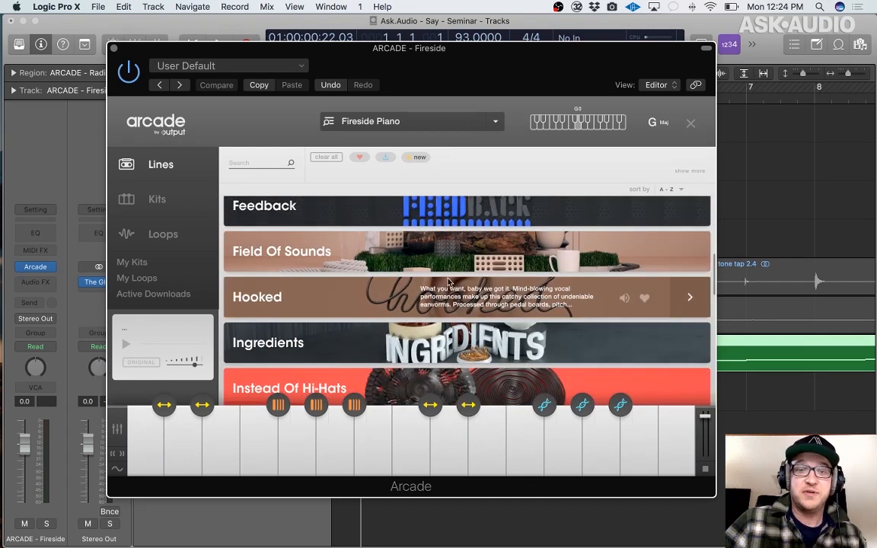
pyautogui.scroll(-2, 432, 282)
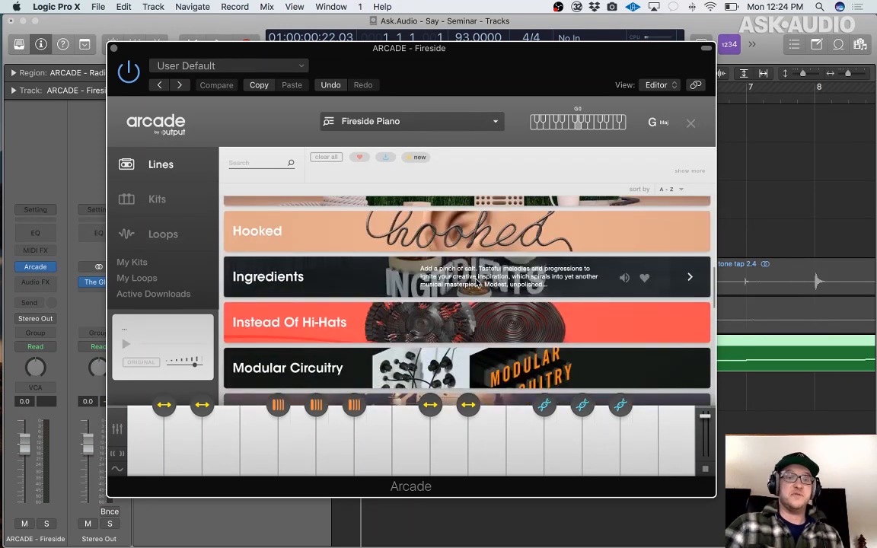
pyautogui.scroll(-3, 472, 282)
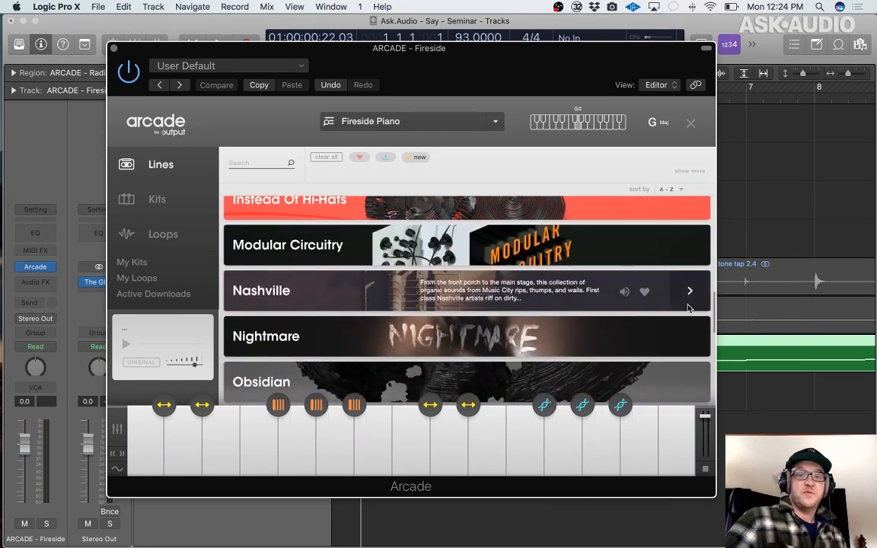
pyautogui.click(623, 311)
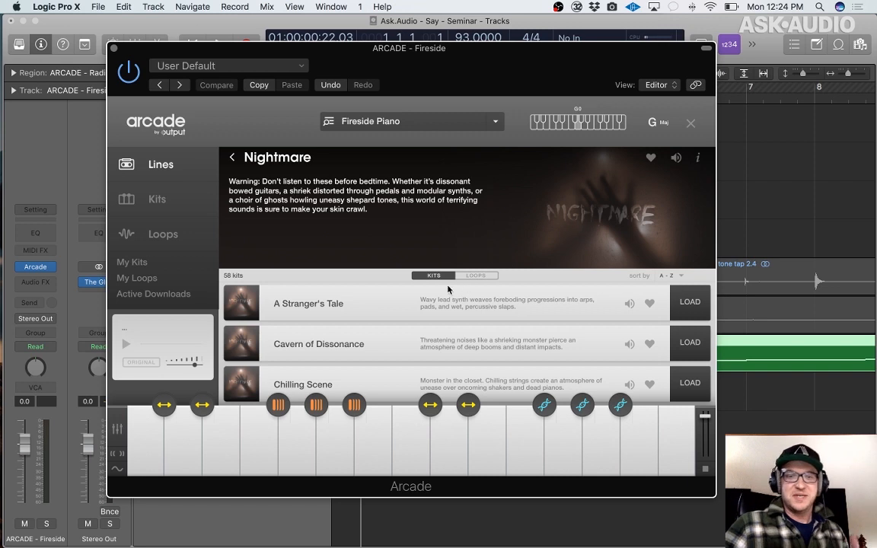
pyautogui.click(233, 158)
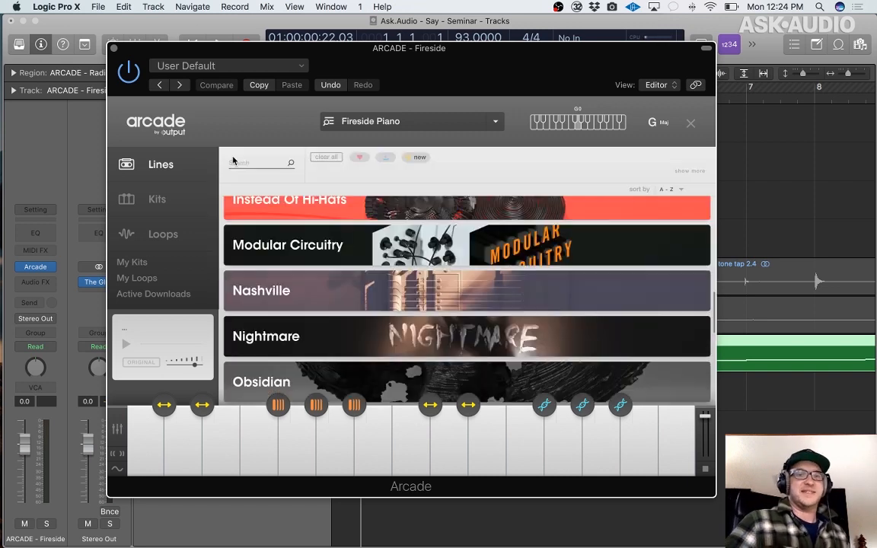
# Look through the remaining Lines to the end of the list, view the Toys line's kits and return.
pyautogui.scroll(-5, 444, 301)
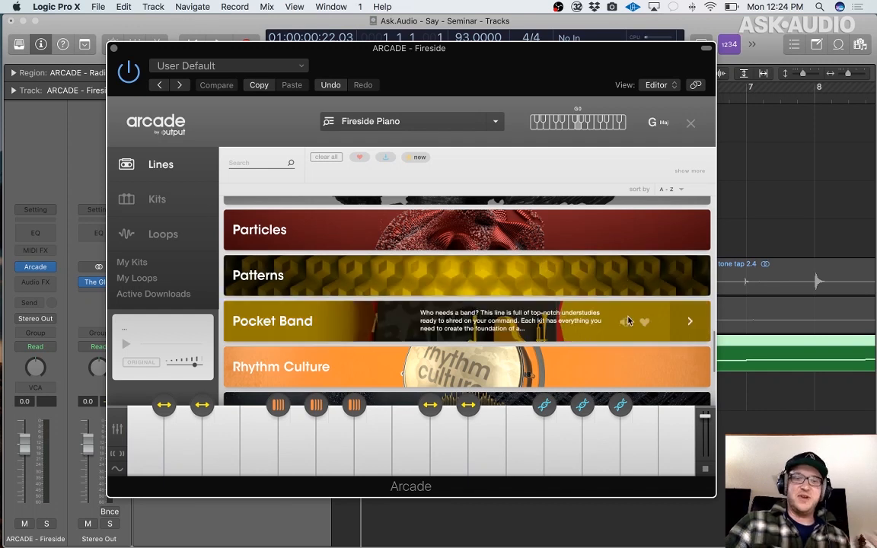
pyautogui.scroll(-3, 609, 312)
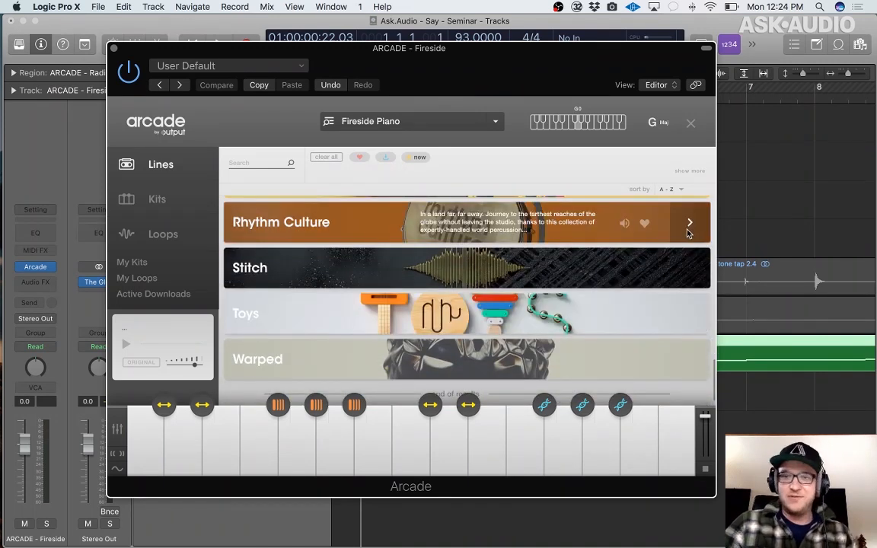
pyautogui.scroll(3, 682, 232)
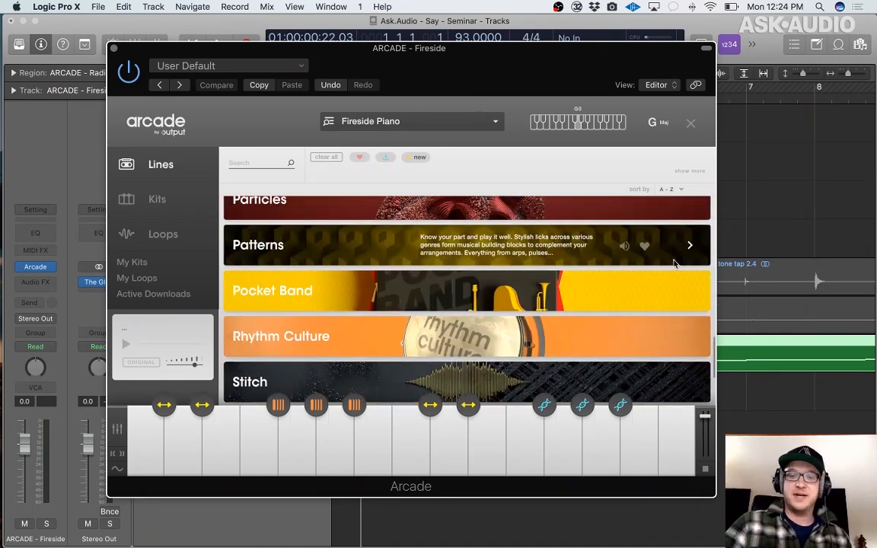
pyautogui.scroll(-4, 677, 244)
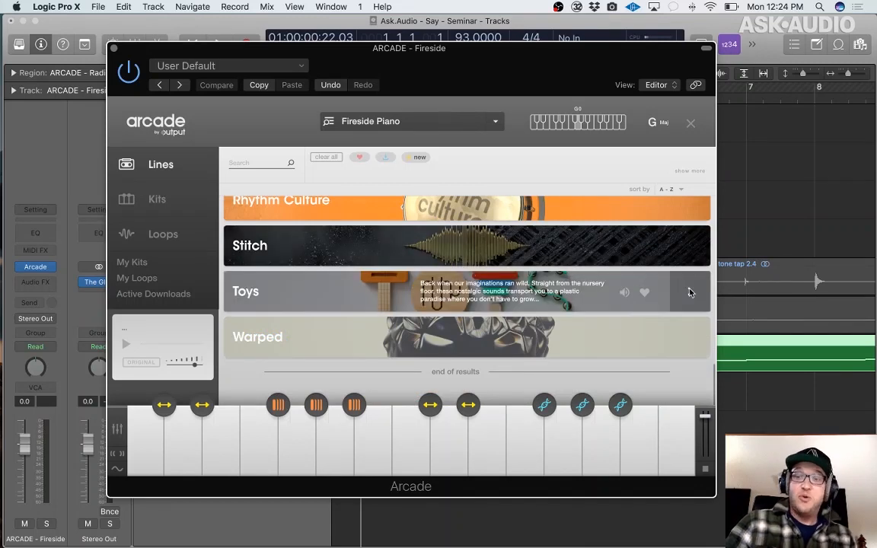
pyautogui.click(690, 293)
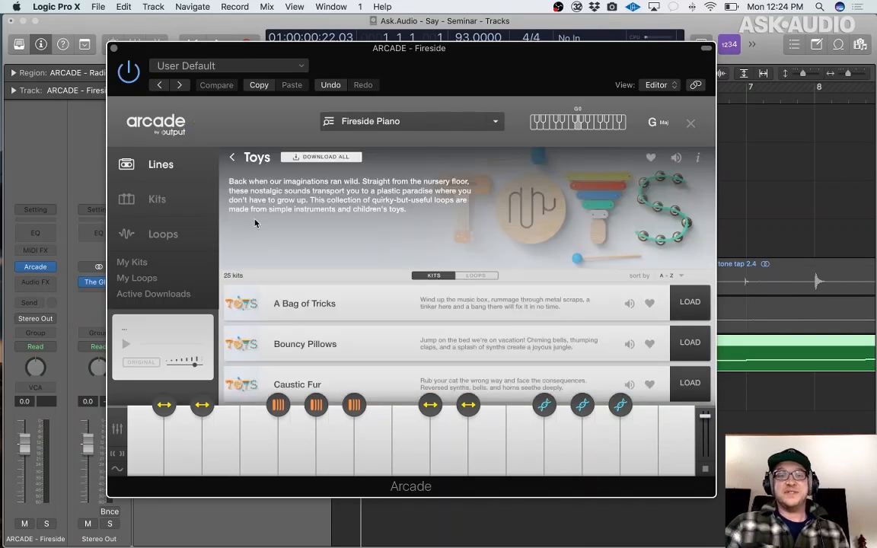
pyautogui.click(231, 157)
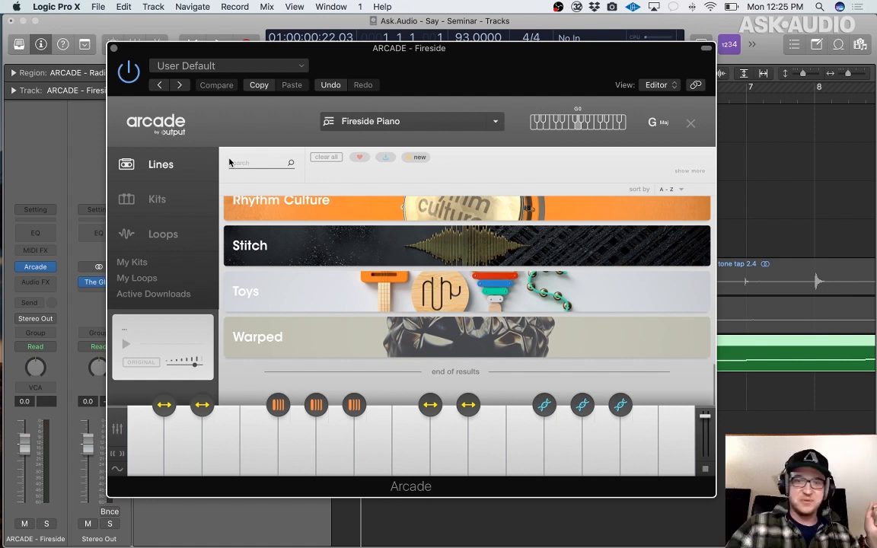
# Open the Chopped line and look through its kits for Fireside Piano.
pyautogui.scroll(15, 447, 240)
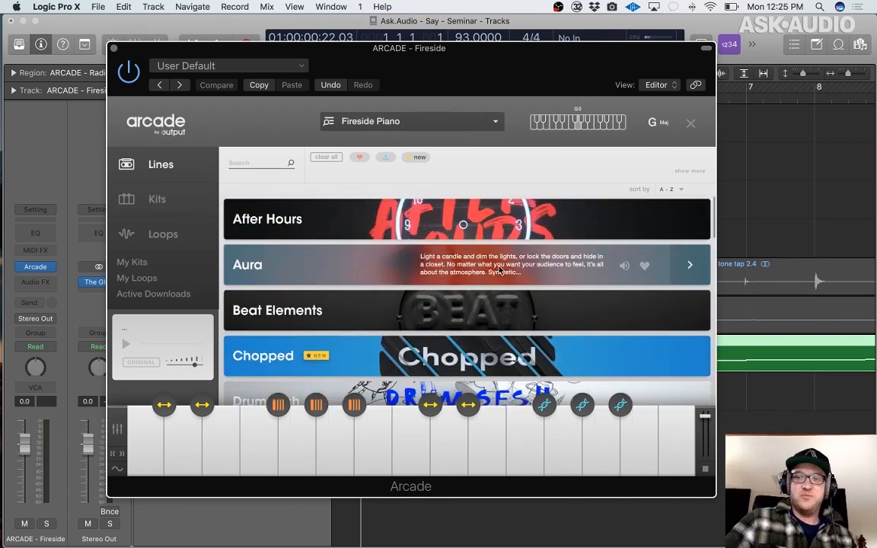
pyautogui.scroll(-3, 510, 261)
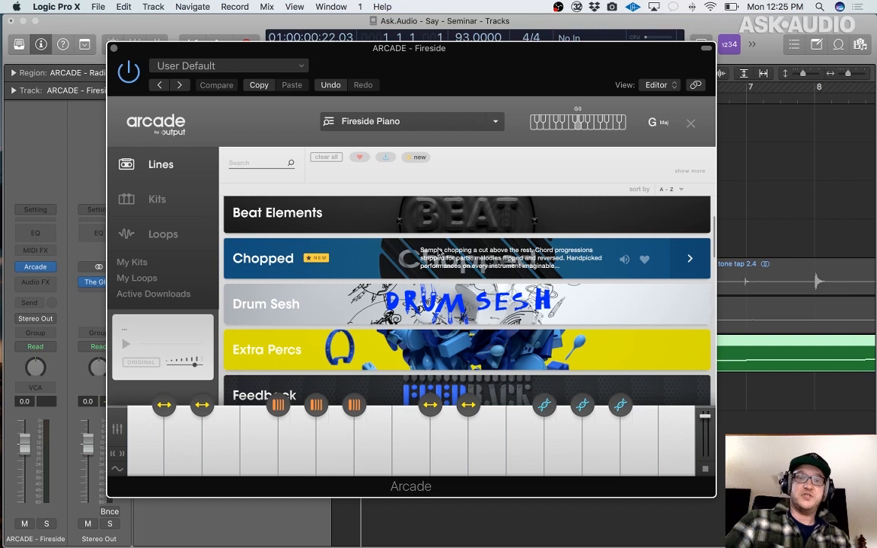
pyautogui.click(686, 259)
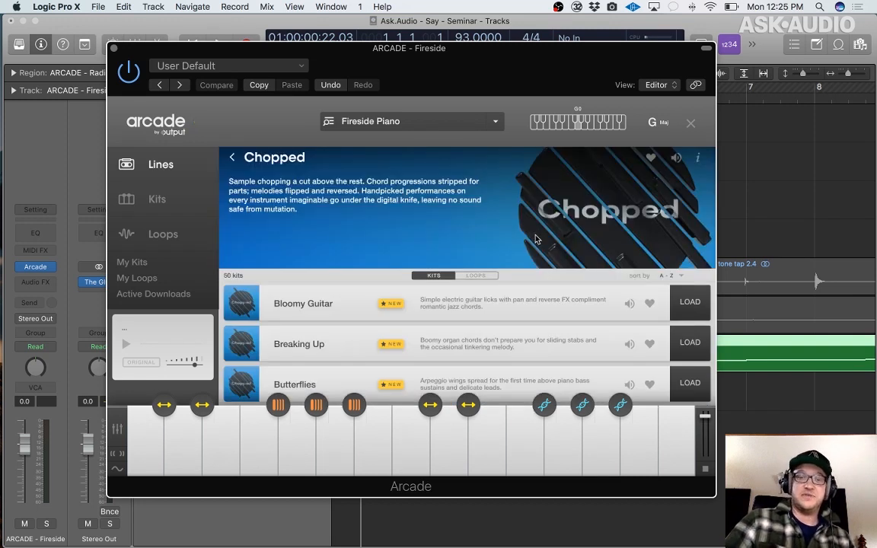
pyautogui.scroll(-10, 601, 358)
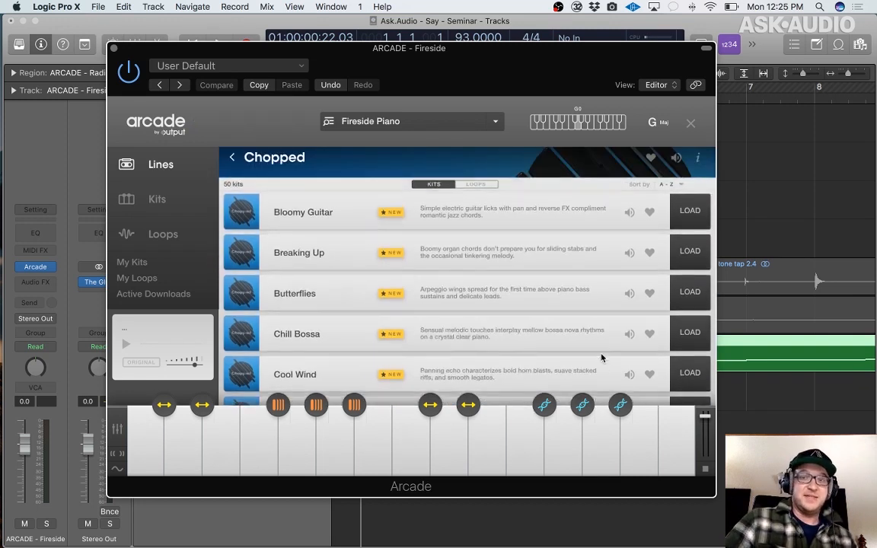
pyautogui.scroll(-5, 601, 358)
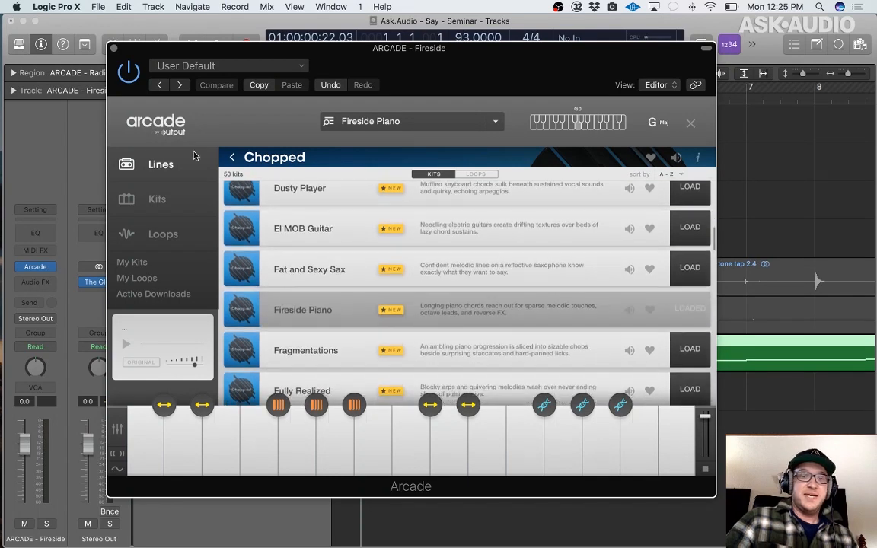
# Close the Arcade window, deselect the regions and show the Musical Typing keyboard for the ARCADE - Fireside track.
pyautogui.moveTo(466, 70); pyautogui.dragTo(506, 78)
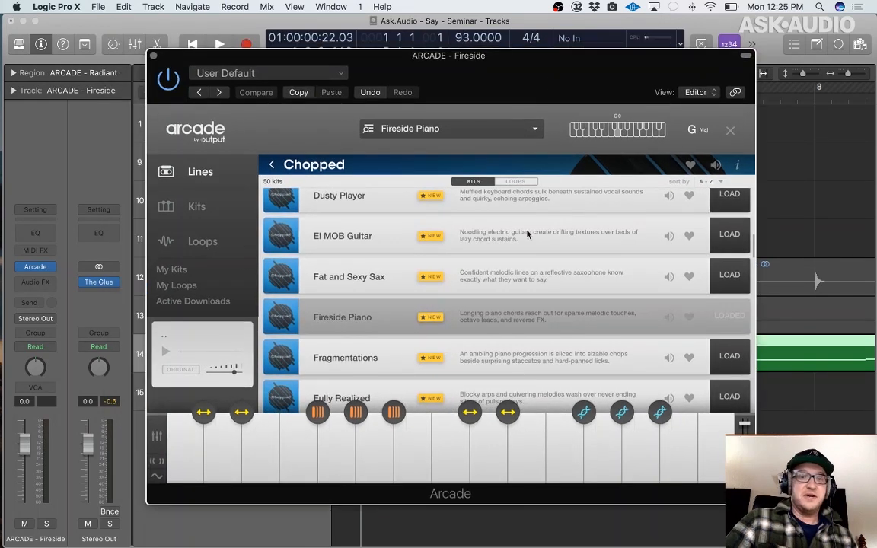
pyautogui.click(153, 56)
pyautogui.click(447, 479)
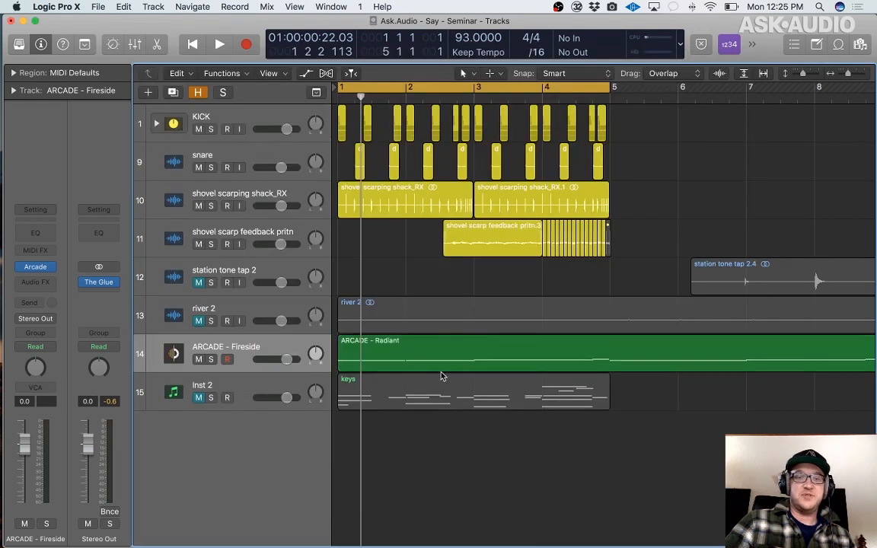
pyautogui.click(331, 6)
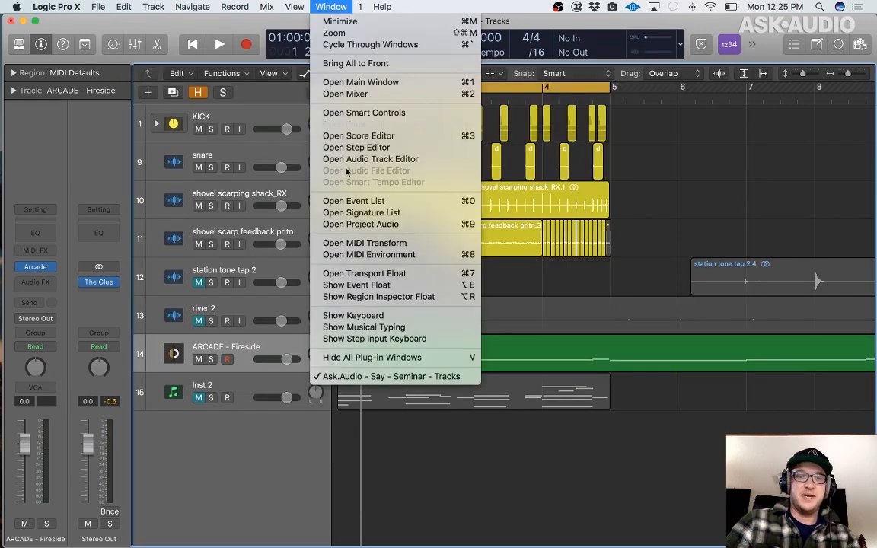
pyautogui.click(404, 327)
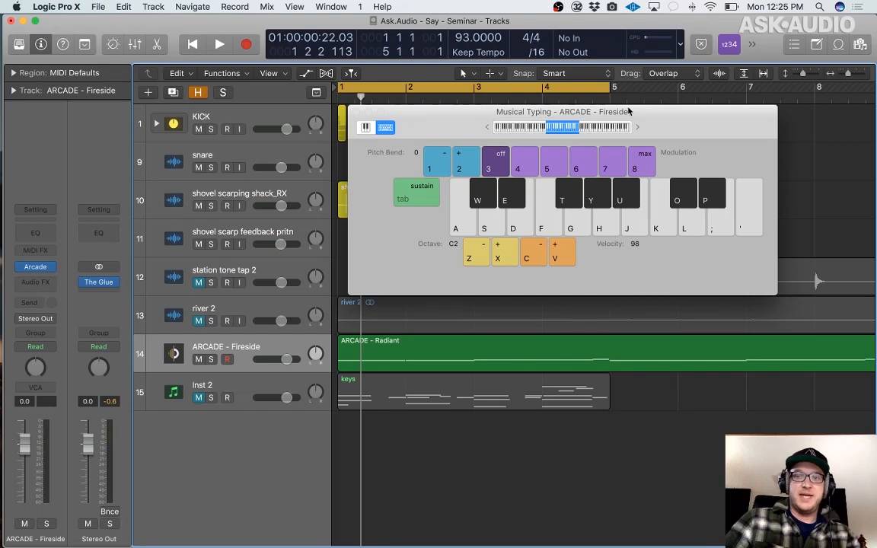
pyautogui.moveTo(488, 116); pyautogui.dragTo(571, 105)
# Reopen the Arcade instrument, try a note and arrange its window together with the Musical Typing keyboard.
pyautogui.click(36, 267)
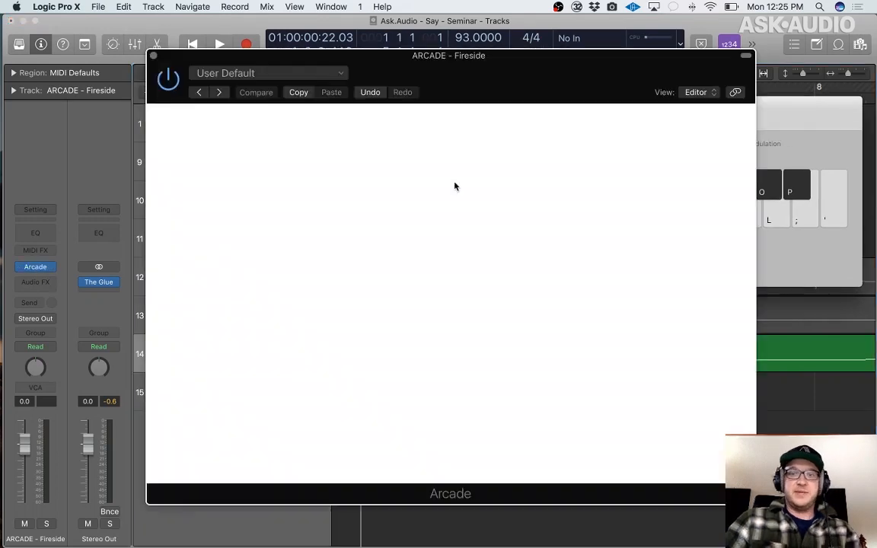
pyautogui.moveTo(577, 79); pyautogui.dragTo(557, 48)
pyautogui.press('h')
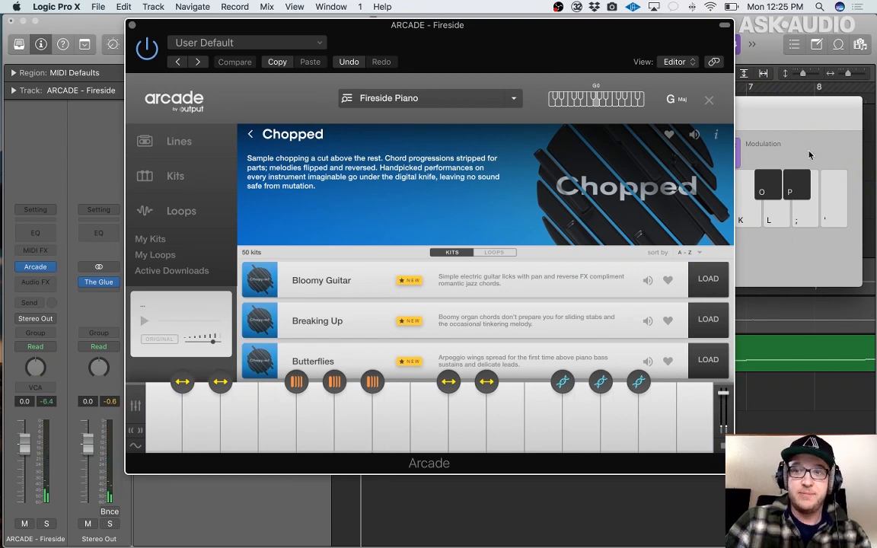
pyautogui.press('super+k')
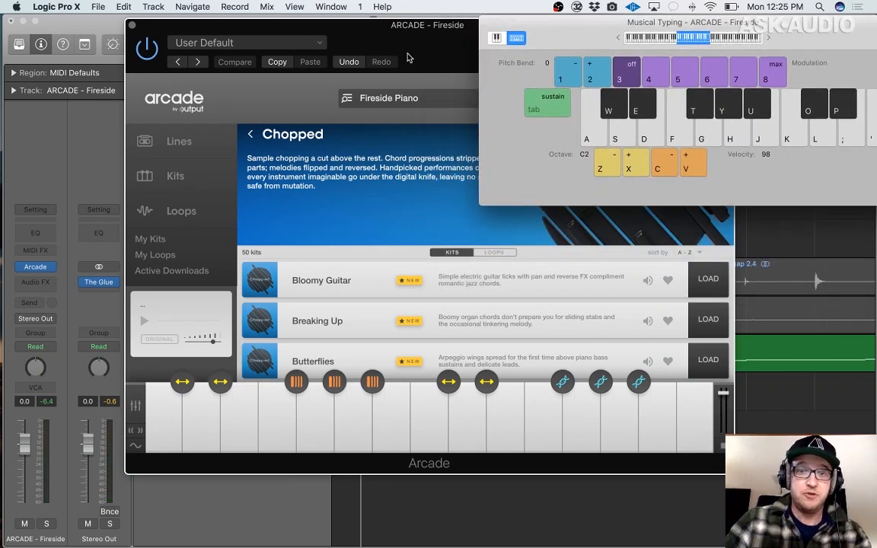
pyautogui.moveTo(435, 40); pyautogui.dragTo(377, 99)
pyautogui.moveTo(858, 22); pyautogui.dragTo(826, 21)
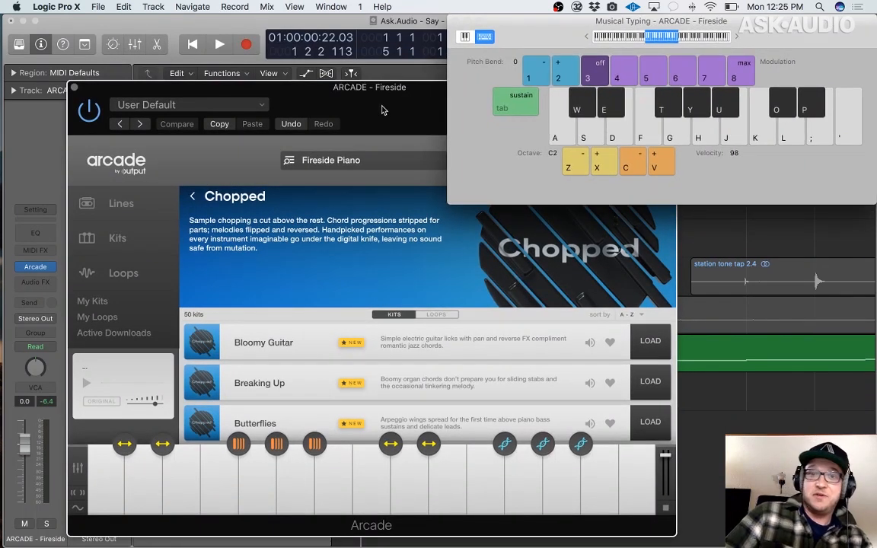
pyautogui.moveTo(383, 110); pyautogui.dragTo(454, 92)
# Audition several Fireside Piano samples by playing the notes A, C and D with Musical Typing.
pyautogui.press('h')
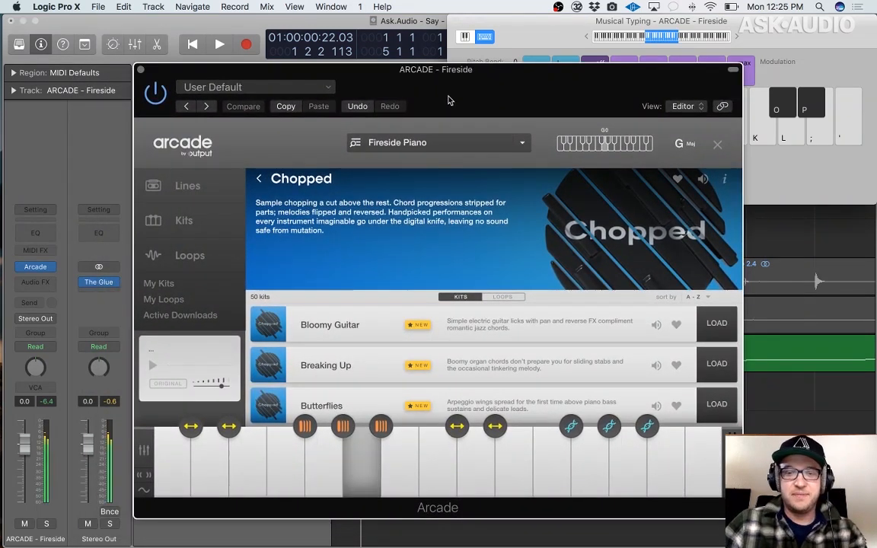
pyautogui.press('k')
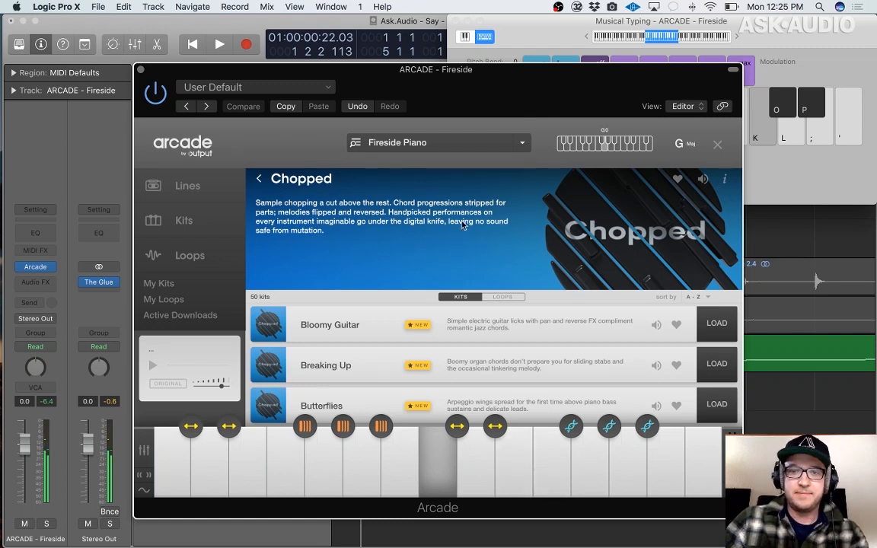
pyautogui.press('l')
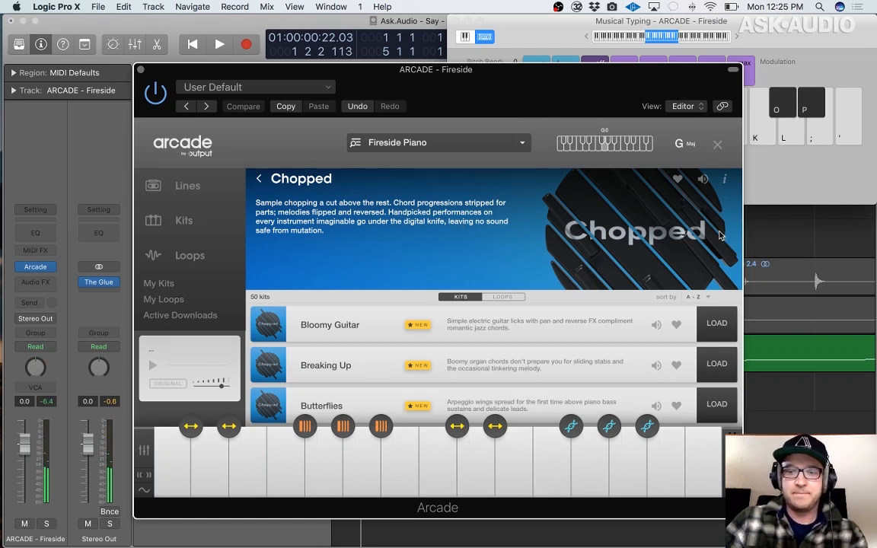
# Open the Lovely Pop Piano Fragments 02 sample for editing from its Fireside Piano key and play that key.
pyautogui.press(';')
pyautogui.scroll(-2, 575, 358)
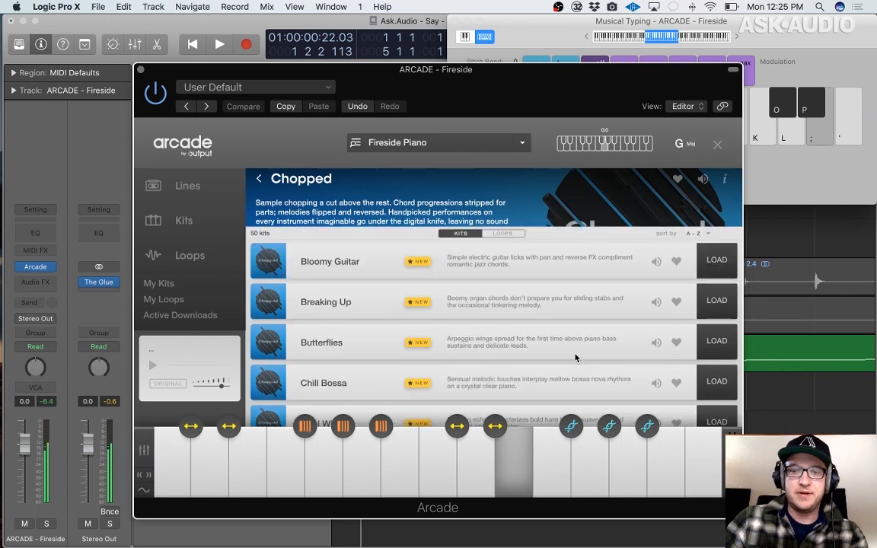
pyautogui.scroll(-2, 575, 358)
pyautogui.click(550, 491)
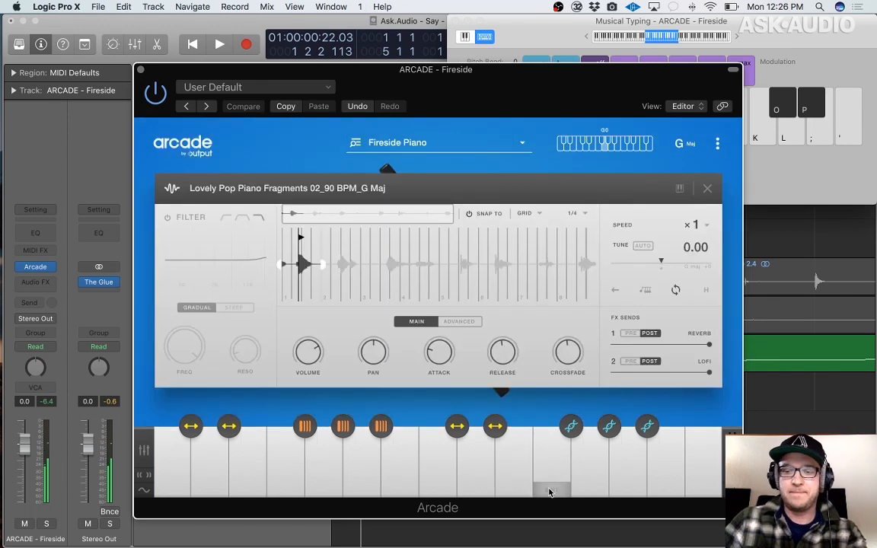
pyautogui.press("'")
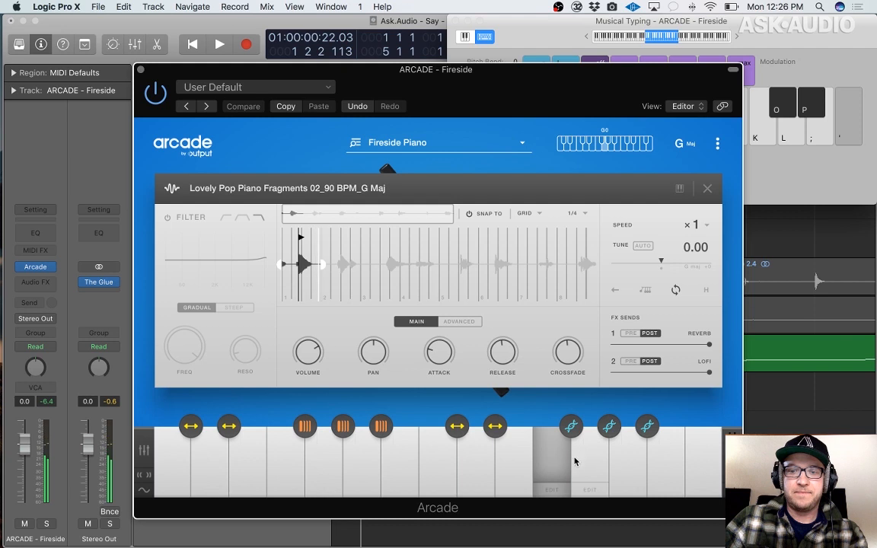
# Audition the neighbouring white-key samples with the L, K and apostrophe notes while the Fragments sample editor is open.
pyautogui.click(552, 491)
pyautogui.click(555, 491)
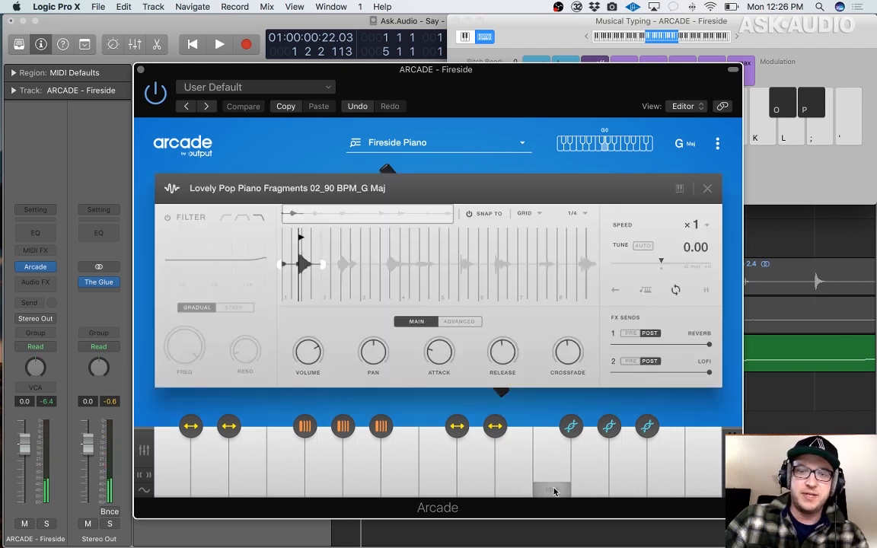
pyautogui.press('l')
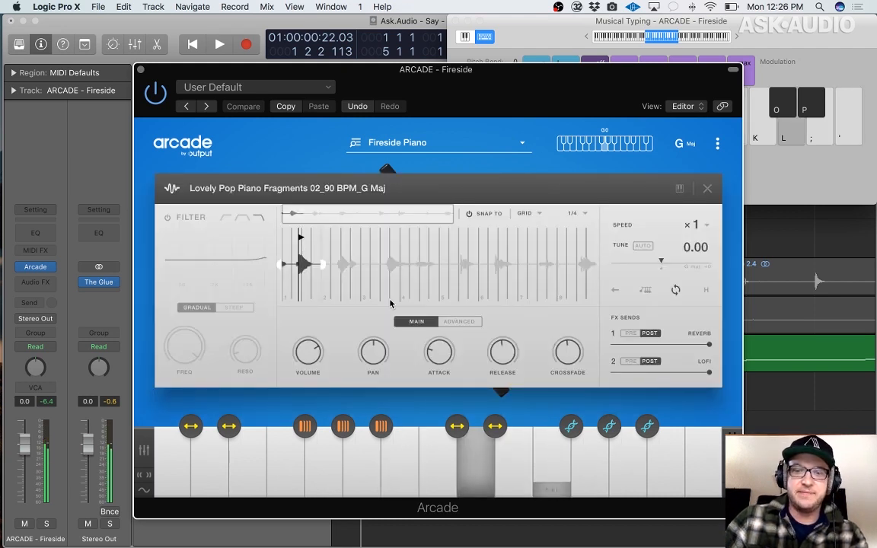
pyautogui.press('k')
pyautogui.press("'")
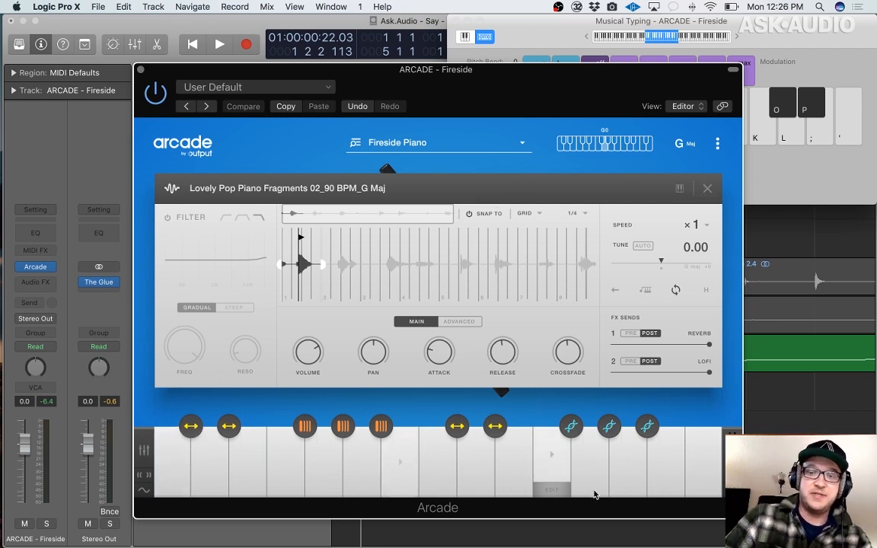
# Look through Arcade's mixer, modifier and modulation pages and the kit browser, and return to the Fireside Piano main view.
pyautogui.click(144, 450)
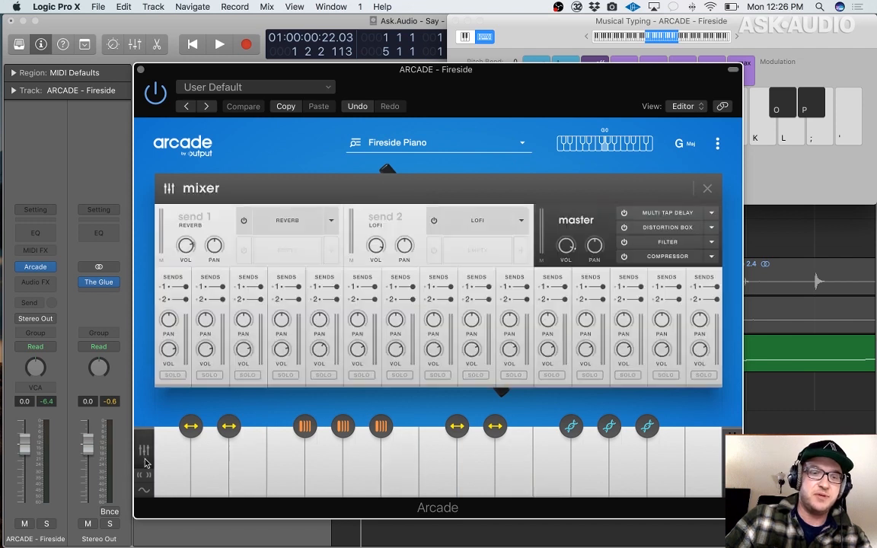
pyautogui.click(144, 474)
pyautogui.click(146, 490)
pyautogui.click(147, 450)
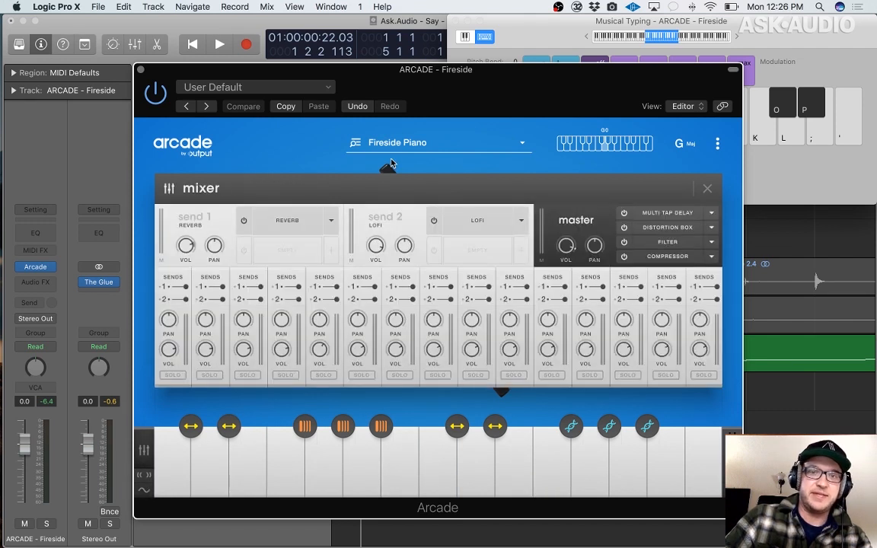
pyautogui.click(415, 144)
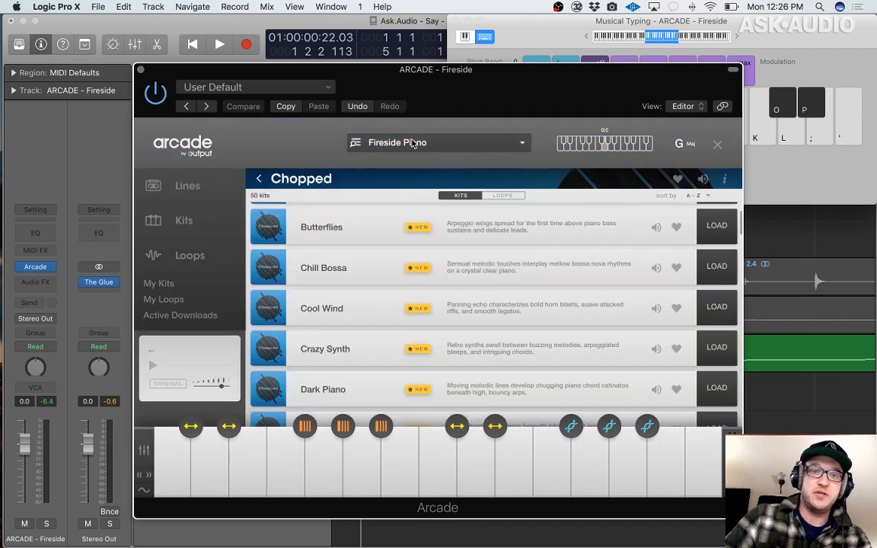
pyautogui.click(415, 143)
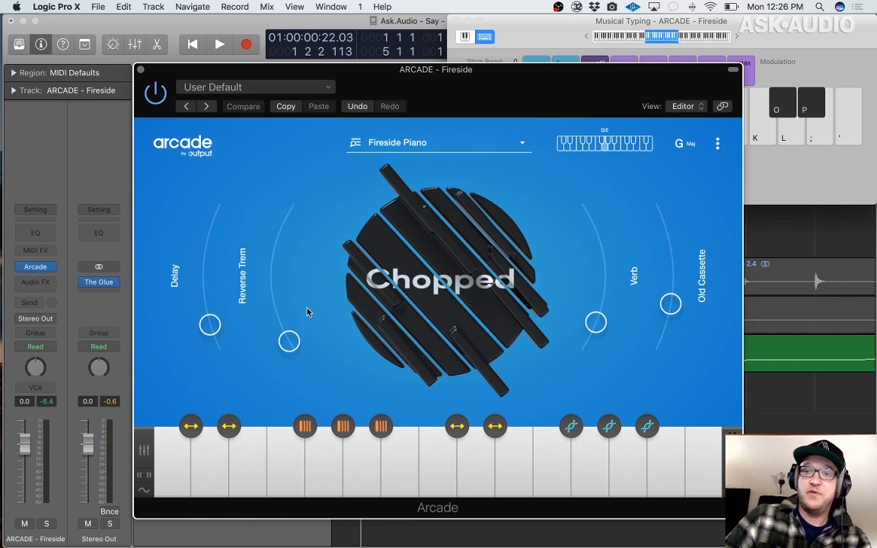
# Reposition the Arcade window, audition the A, D, S and G notes, and open the lowest key's sample for editing.
pyautogui.moveTo(476, 100); pyautogui.dragTo(490, 94)
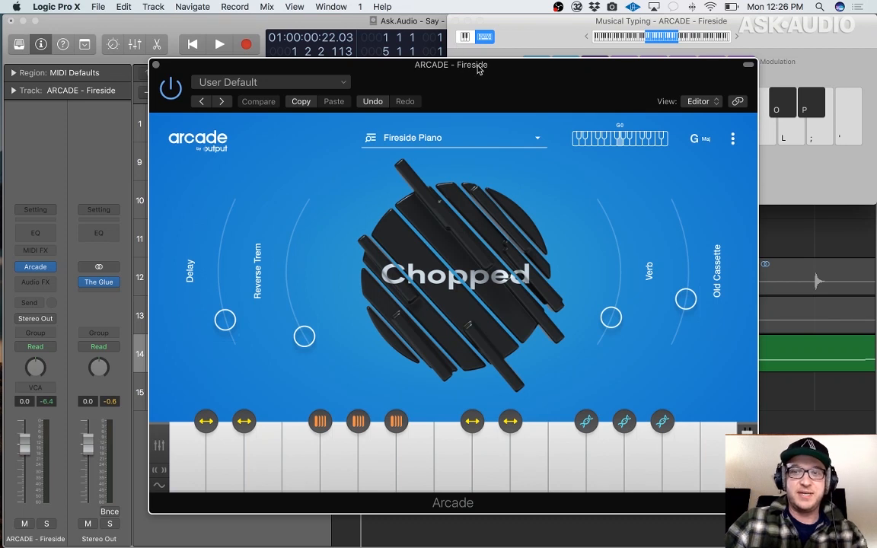
pyautogui.press('a')
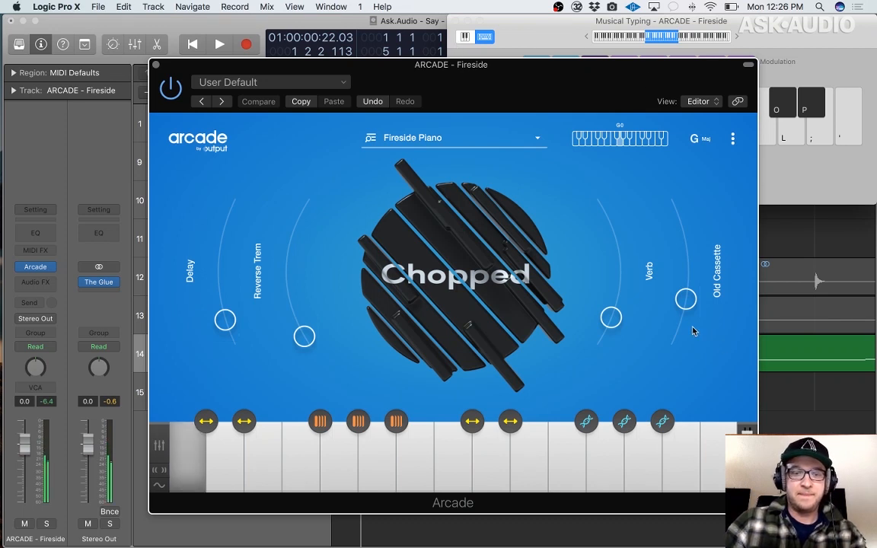
pyautogui.press('d')
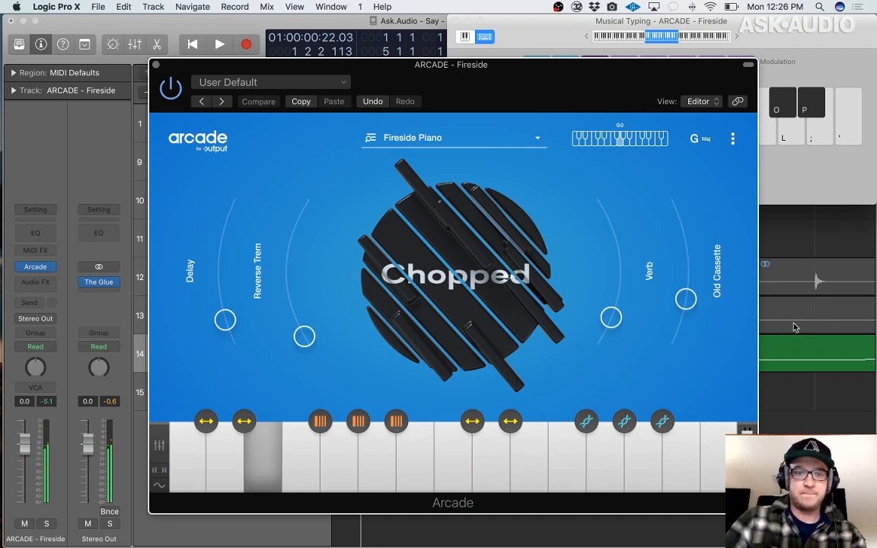
pyautogui.press('s')
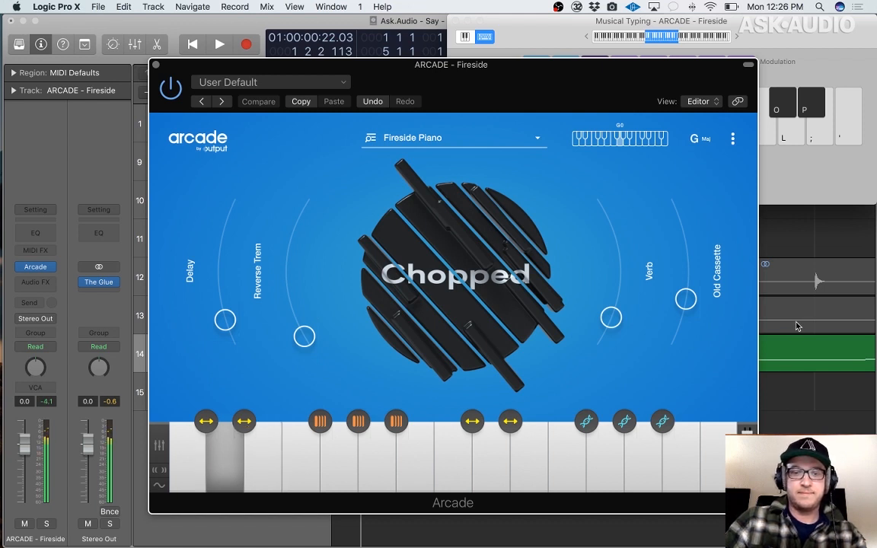
pyautogui.press('g')
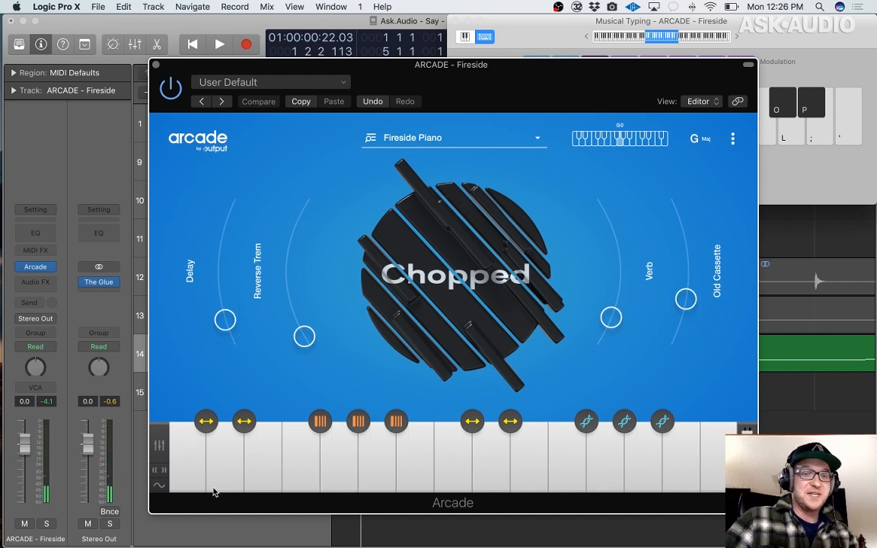
pyautogui.click(192, 489)
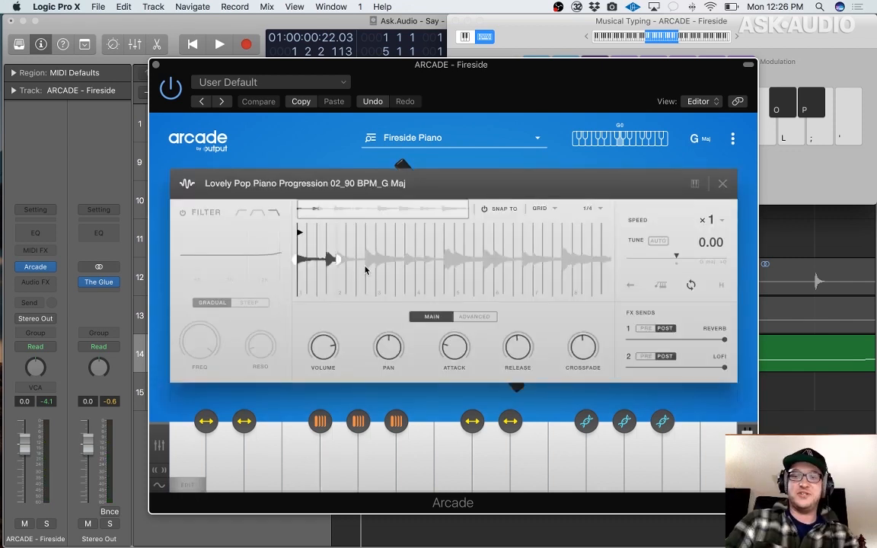
# Open the ARCADE - Radiant region in the Piano Roll and play it back to compare its notes with the Arcade window.
pyautogui.click(156, 66)
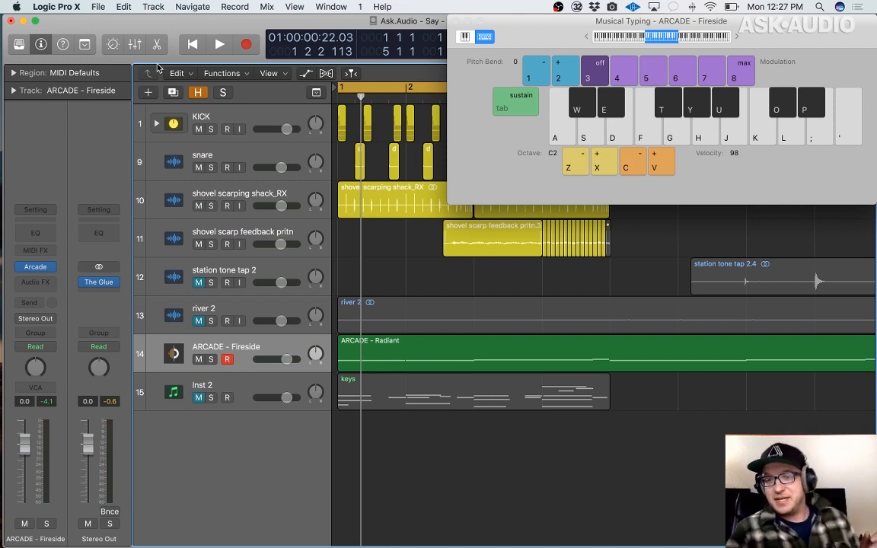
pyautogui.doubleClick(524, 363)
pyautogui.moveTo(736, 339); pyautogui.dragTo(268, 494)
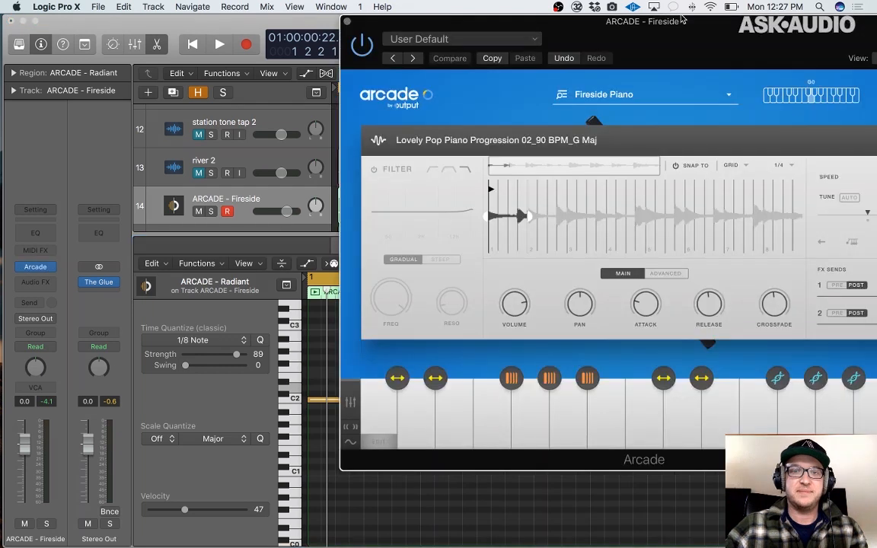
pyautogui.press('space')
pyautogui.moveTo(671, 44); pyautogui.dragTo(640, 39)
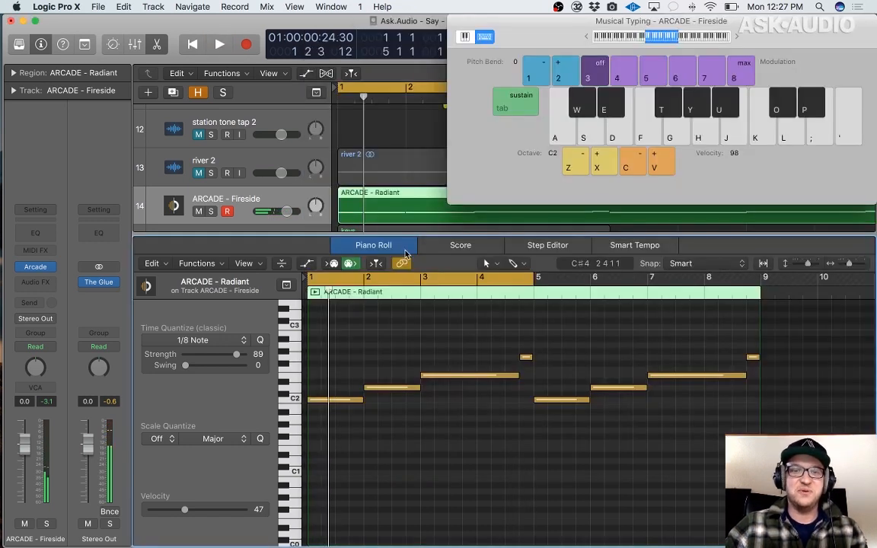
# Bring the Tracks window forward and close the Piano Roll.
pyautogui.click(457, 22)
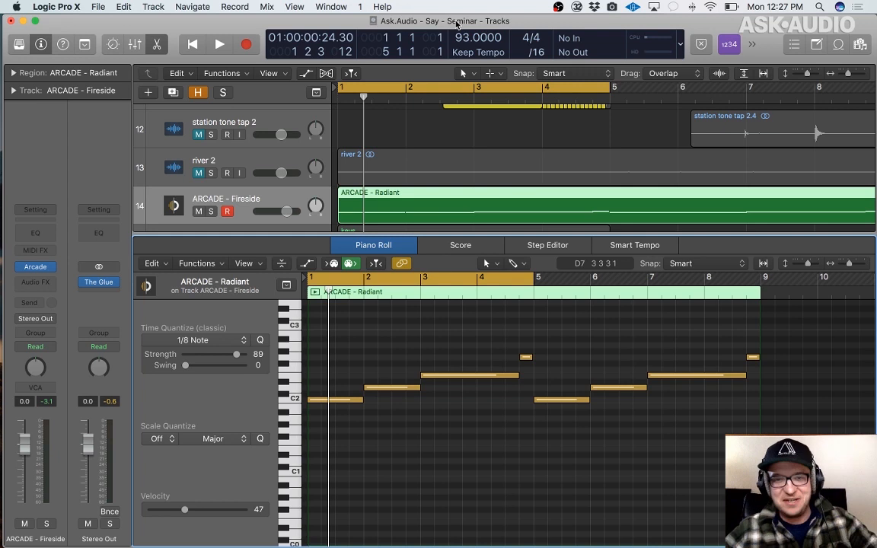
pyautogui.click(381, 245)
pyautogui.click(392, 252)
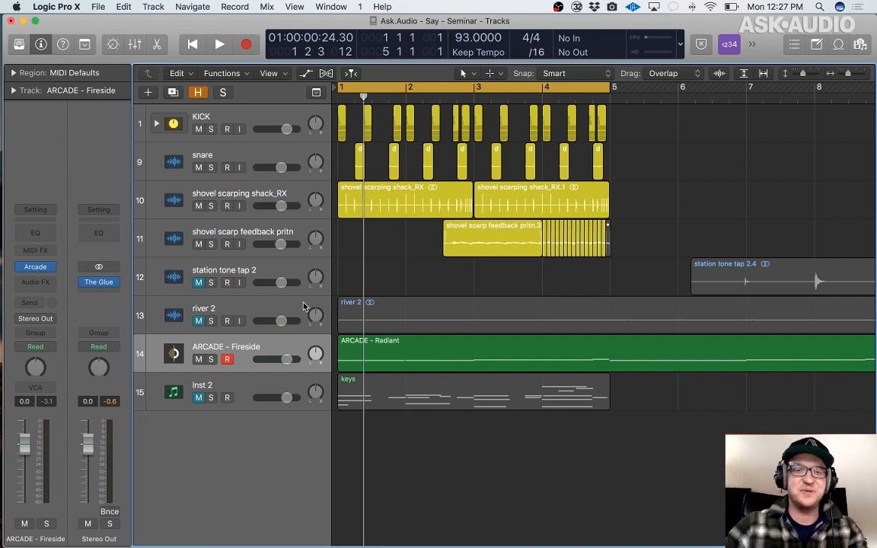
# Reopen the Arcade instrument, play the project, show the Musical Typing keyboard and stop playback.
pyautogui.click(42, 269)
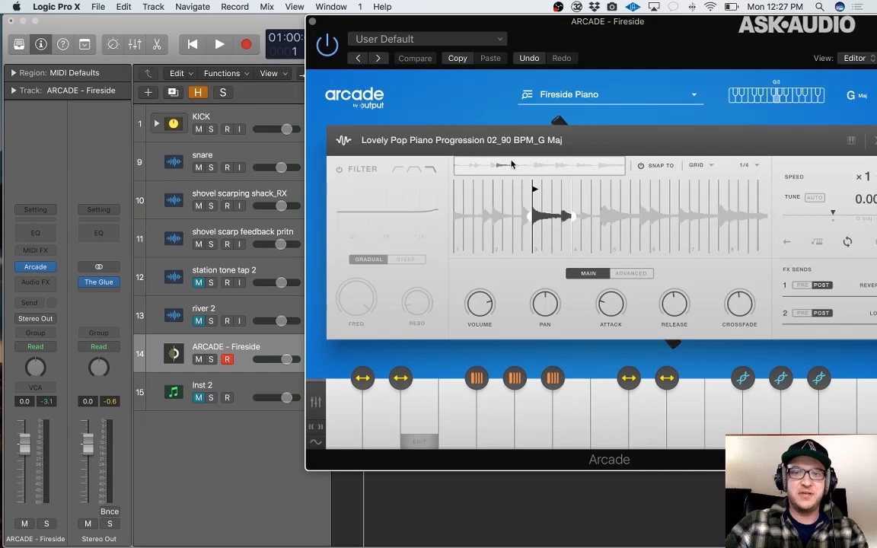
pyautogui.press('space')
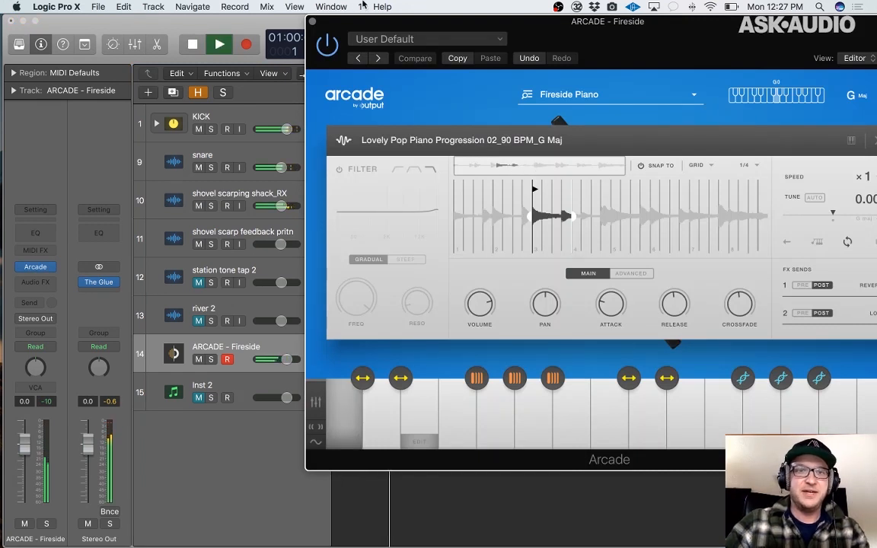
pyautogui.click(331, 6)
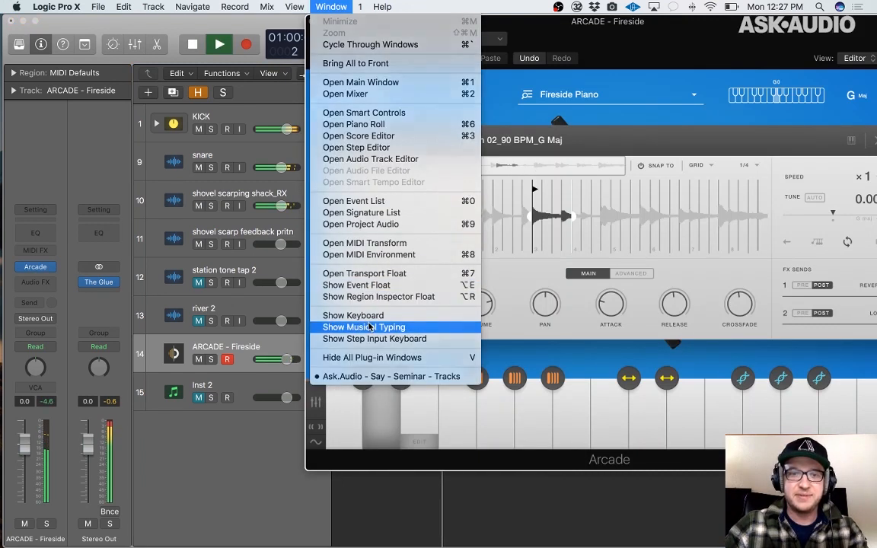
pyautogui.click(357, 327)
pyautogui.press('space')
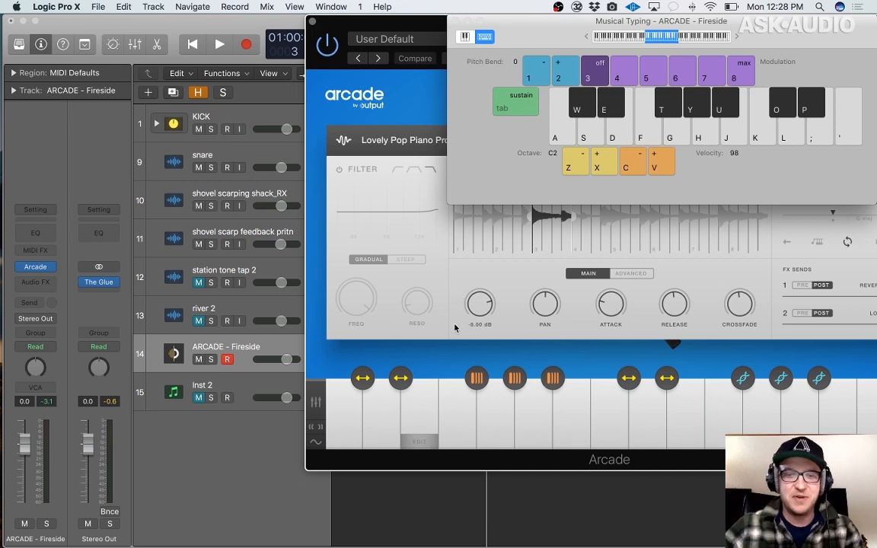
# Solo the ARCADE - Fireside track and try Arcade's first black-key modifier while the pattern plays.
pyautogui.click(212, 359)
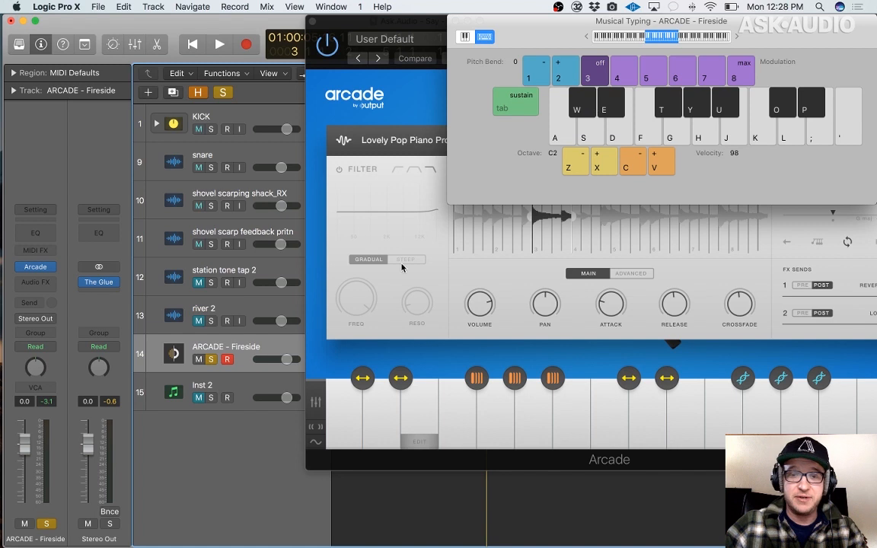
pyautogui.click(364, 377)
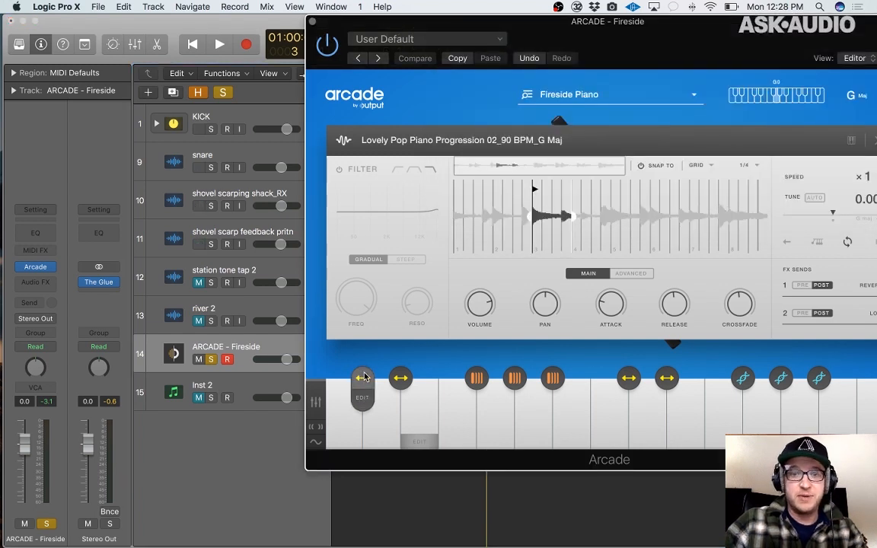
pyautogui.press('space')
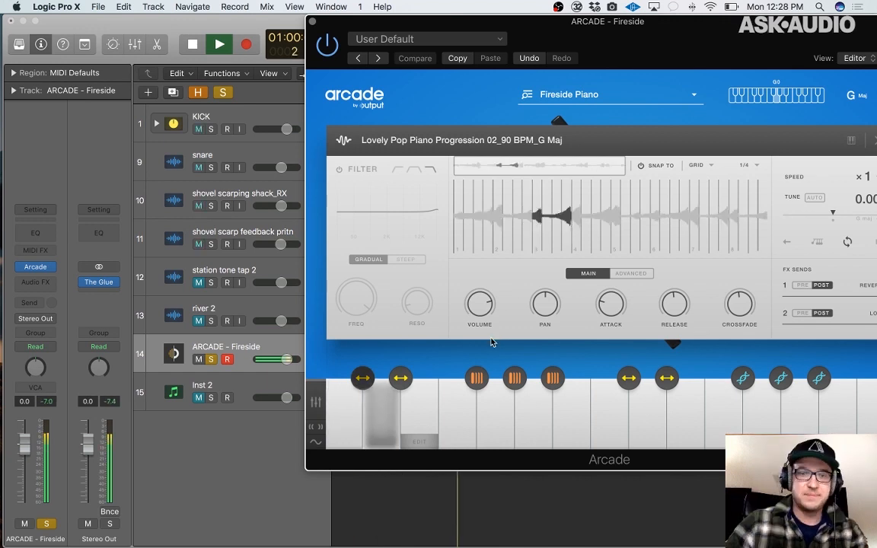
pyautogui.press('space')
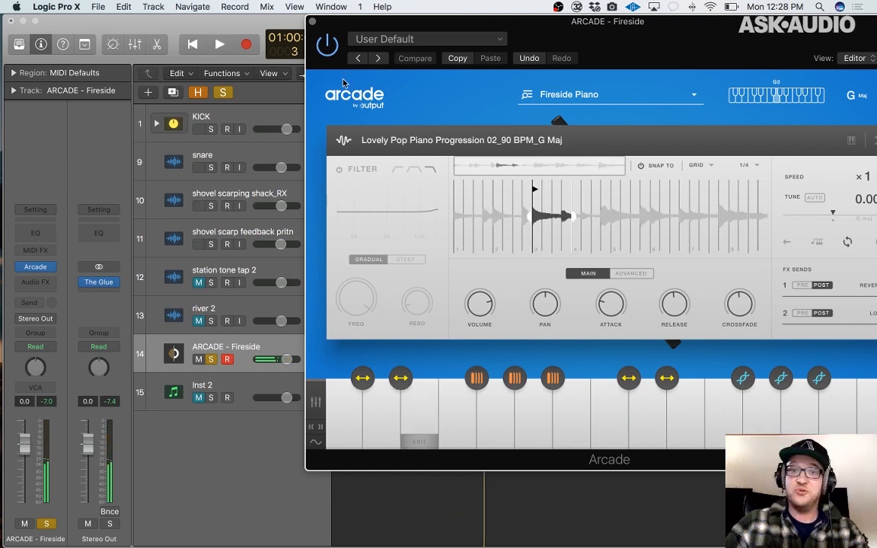
# Add a four-bar C#2 note to the ARCADE - Radiant region in the Piano Roll and place it across bars 5 to 9.
pyautogui.click(312, 21)
pyautogui.press('super+k')
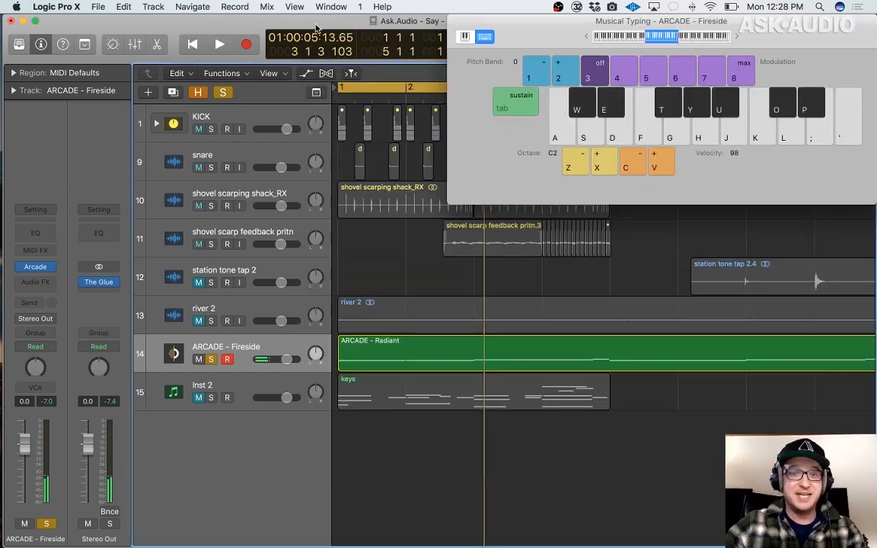
pyautogui.doubleClick(412, 341)
pyautogui.moveTo(336, 424); pyautogui.dragTo(532, 447)
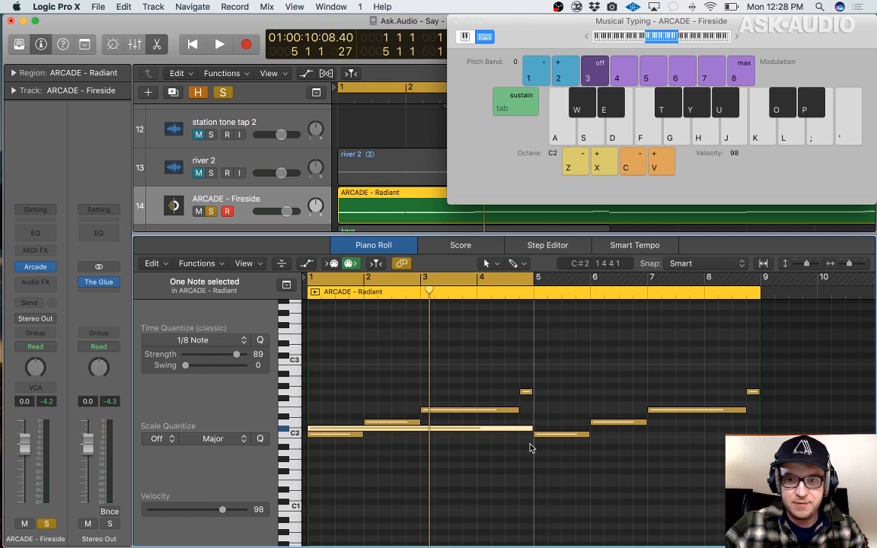
pyautogui.moveTo(492, 429); pyautogui.dragTo(719, 432)
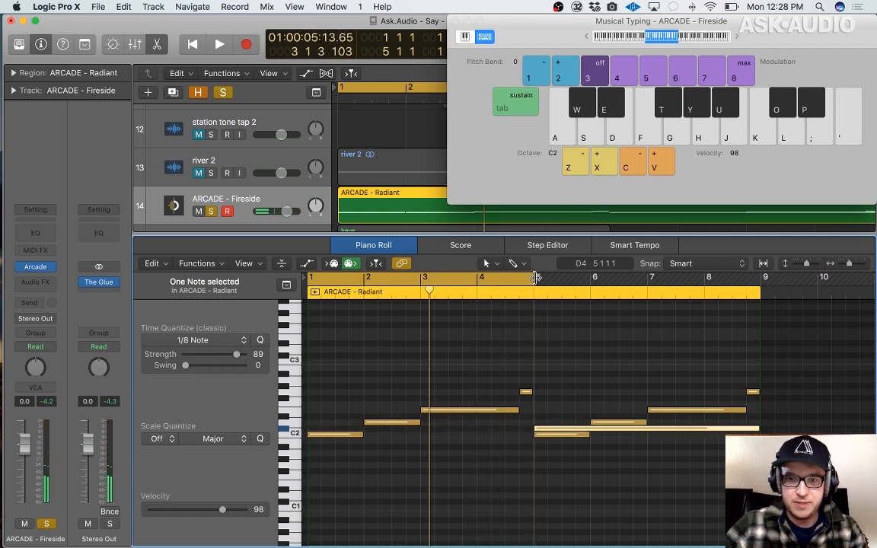
# Set the cycle range to bars 5 to 9 and play back the passage with the modifier note.
pyautogui.moveTo(536, 279); pyautogui.dragTo(751, 289)
pyautogui.press('space')
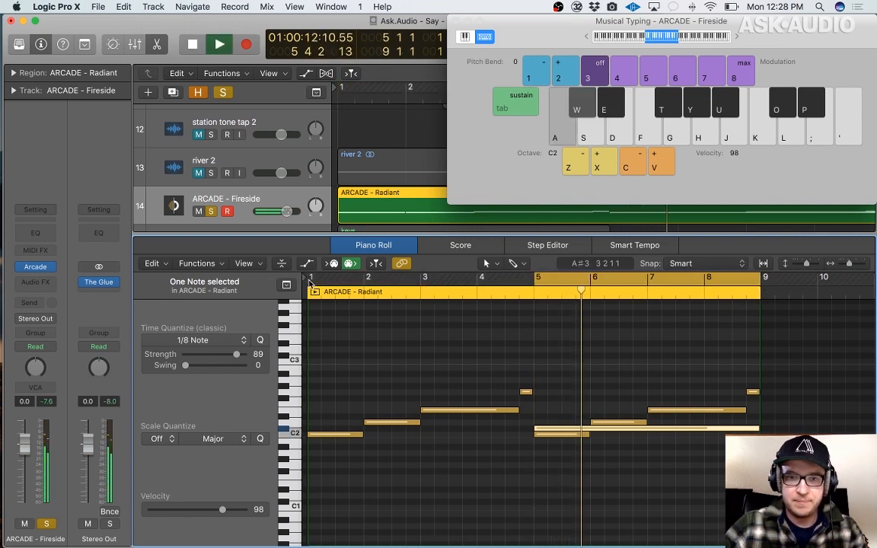
pyautogui.press('space')
# Set the cycle range to bars 1 to 9, play from the beginning and turn off the track solo.
pyautogui.moveTo(309, 282); pyautogui.dragTo(775, 287)
pyautogui.press('Return')
pyautogui.press('space')
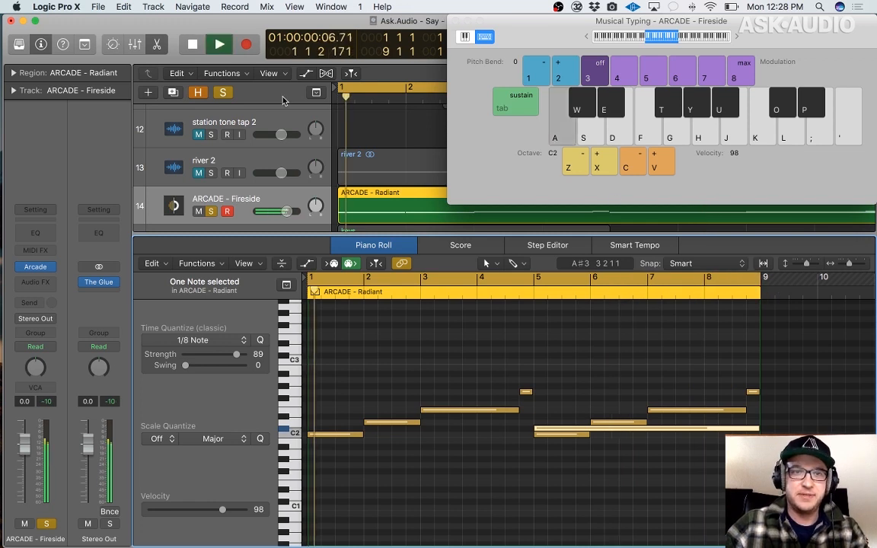
pyautogui.click(231, 93)
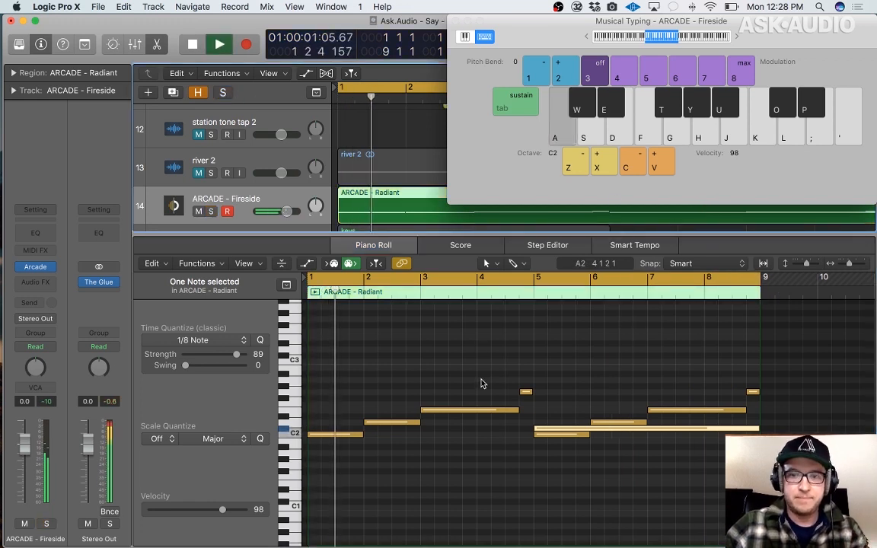
# Raise the velocity of the C#2 modifier note across bars 5 to 9 to 110.
pyautogui.click(525, 416)
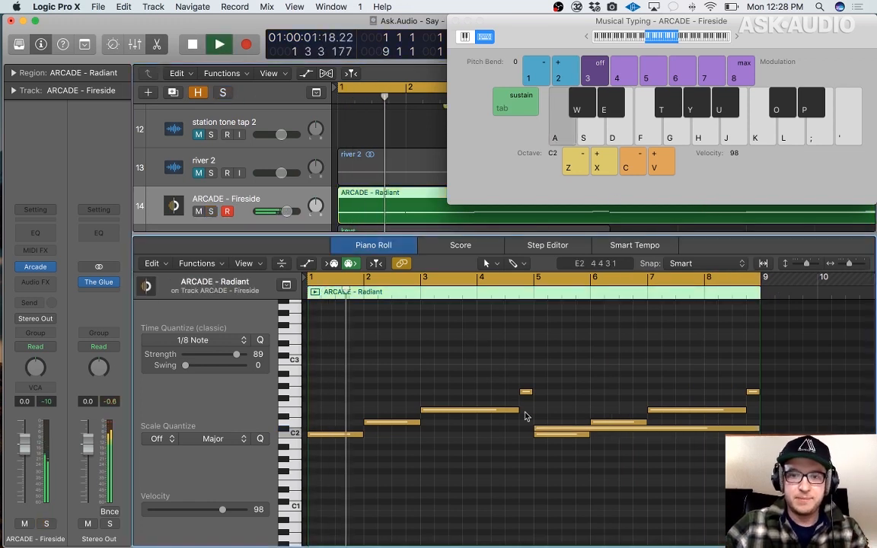
pyautogui.click(565, 427)
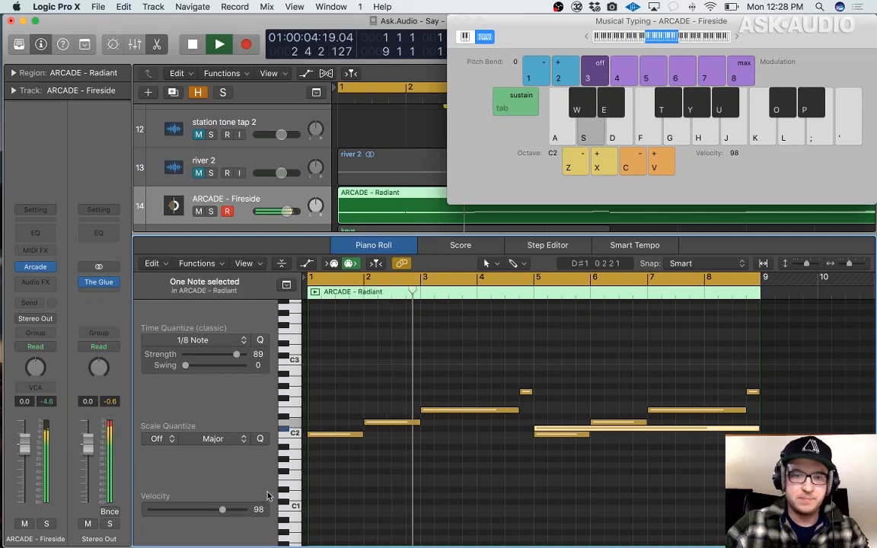
pyautogui.moveTo(222, 510); pyautogui.dragTo(233, 511)
pyautogui.click(568, 489)
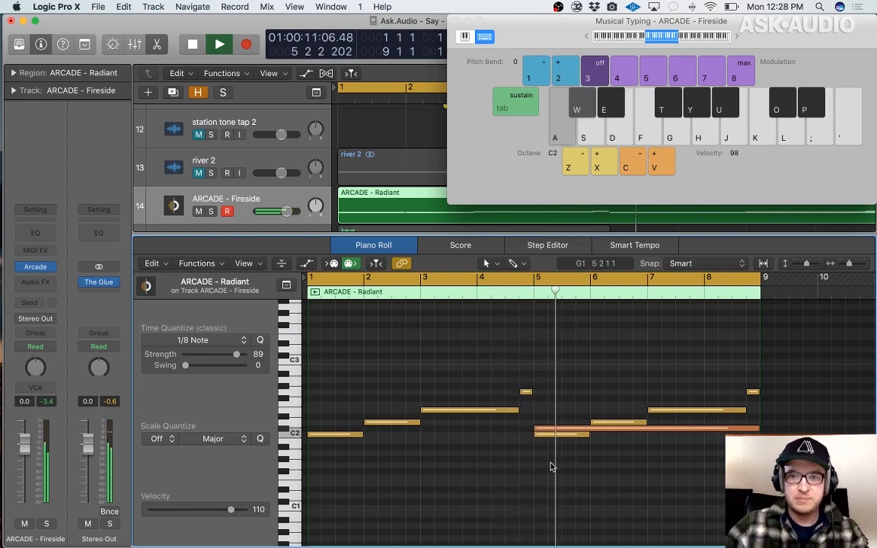
# Hide the Piano Roll and copy all kick, snare and shovel regions from bars 1–5 to bars 5–9.
pyautogui.click(387, 247)
pyautogui.moveTo(524, 51); pyautogui.dragTo(524, 427)
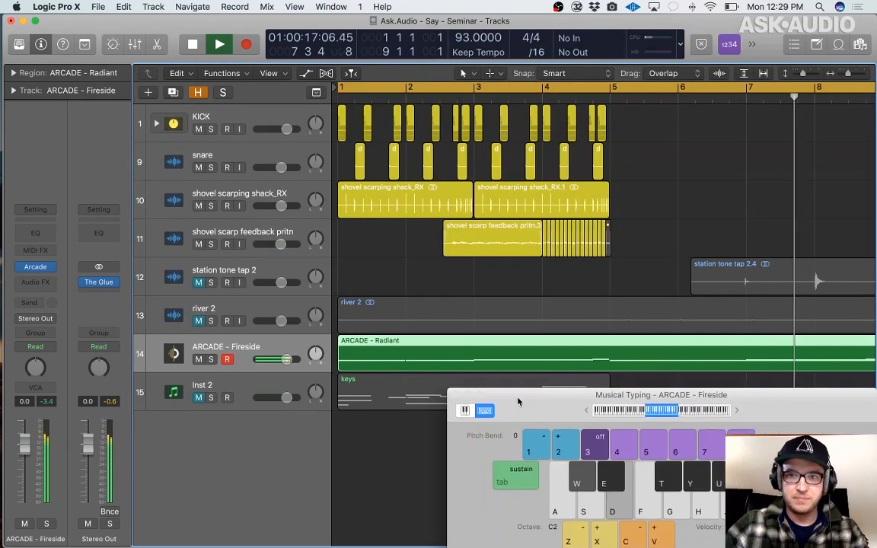
pyautogui.moveTo(636, 251); pyautogui.dragTo(335, 108)
pyautogui.moveTo(386, 209); pyautogui.dragTo(659, 210)
pyautogui.hscroll(5, 645, 189)
pyautogui.hscroll(-5, 638, 177)
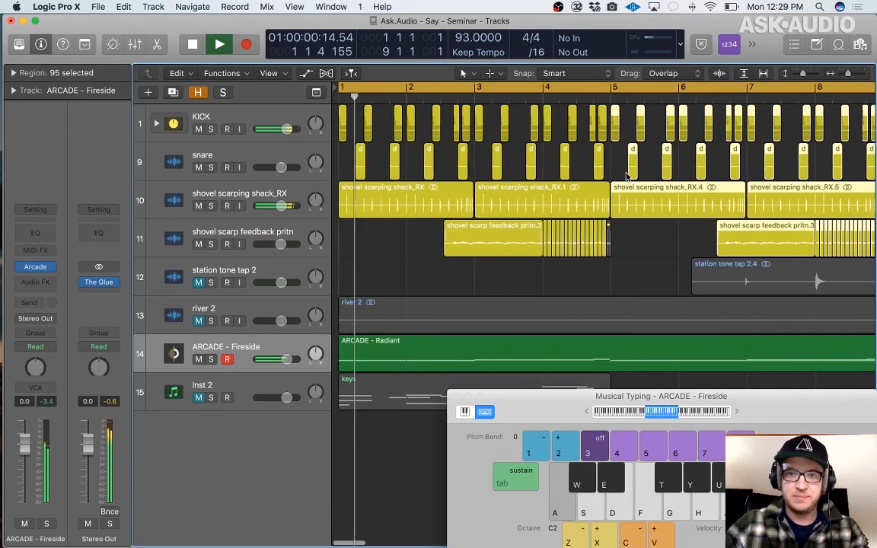
# Stop playback, reopen the ARCADE - Radiant region in the Piano Roll and shorten the C#2 note to end at bar 8.
pyautogui.moveTo(611, 397); pyautogui.dragTo(579, 395)
pyautogui.press('space')
pyautogui.click(764, 353)
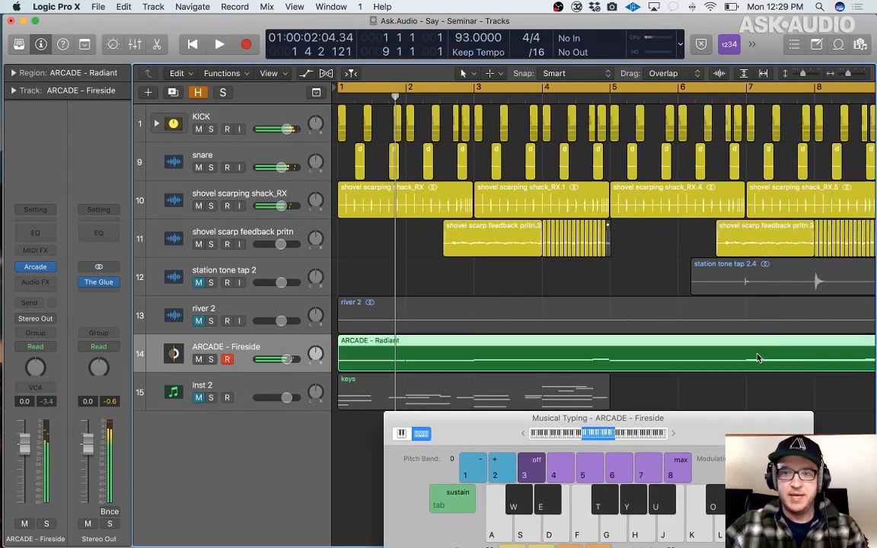
pyautogui.moveTo(511, 426); pyautogui.dragTo(422, 126)
pyautogui.click(796, 390)
pyautogui.hscroll(1, 803, 352)
pyautogui.hscroll(3, 803, 352)
pyautogui.doubleClick(584, 364)
pyautogui.moveTo(764, 429); pyautogui.dragTo(703, 428)
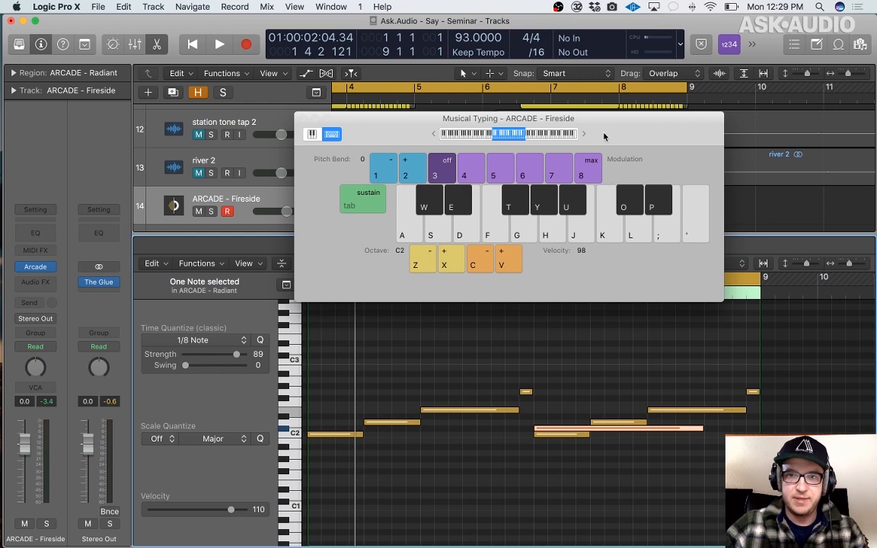
# Set the cycle range to bars 7 to 9 and audition the D#2, F#2 and G#2 modifiers during playback.
pyautogui.moveTo(555, 86); pyautogui.dragTo(676, 102)
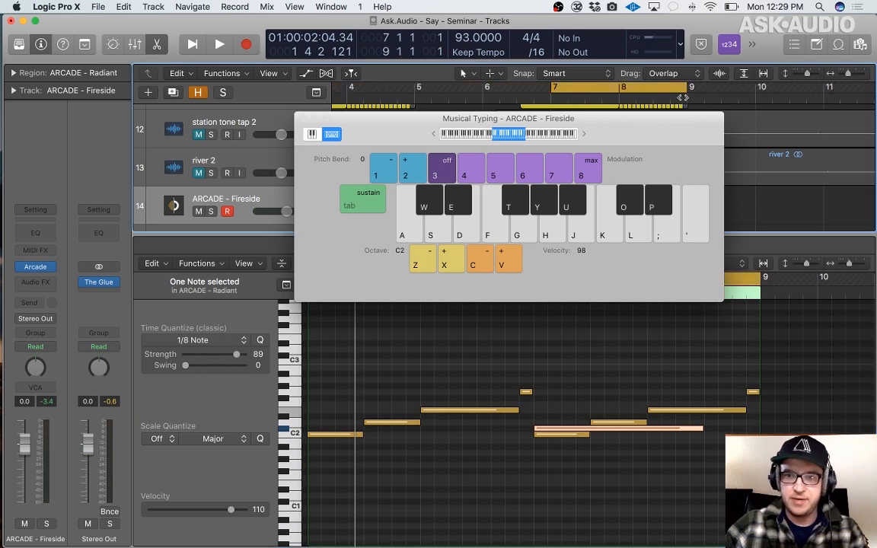
pyautogui.press('space')
pyautogui.press('d')
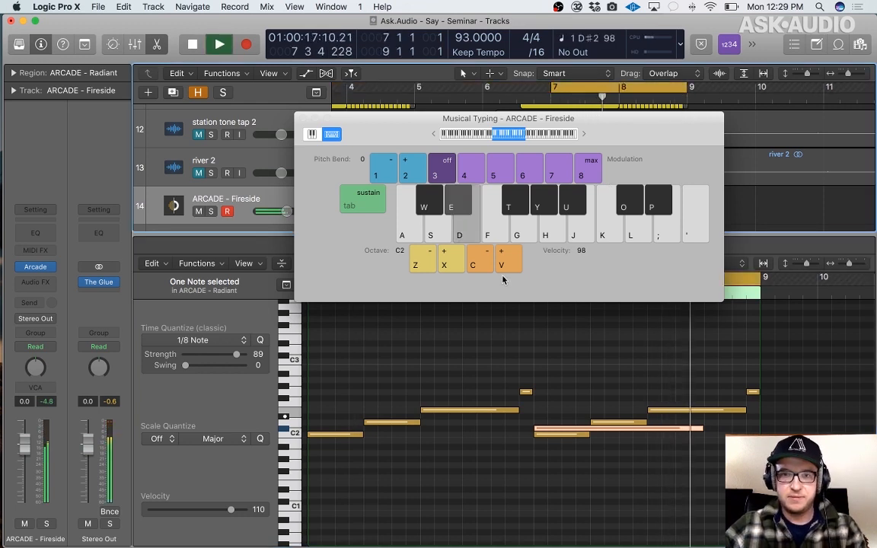
pyautogui.press('d')
pyautogui.press('t')
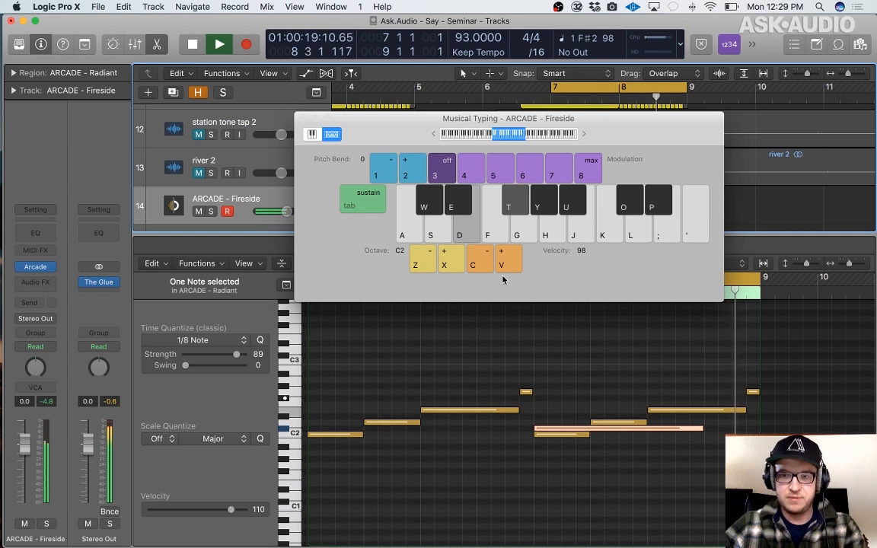
pyautogui.press('y')
pyautogui.press('t')
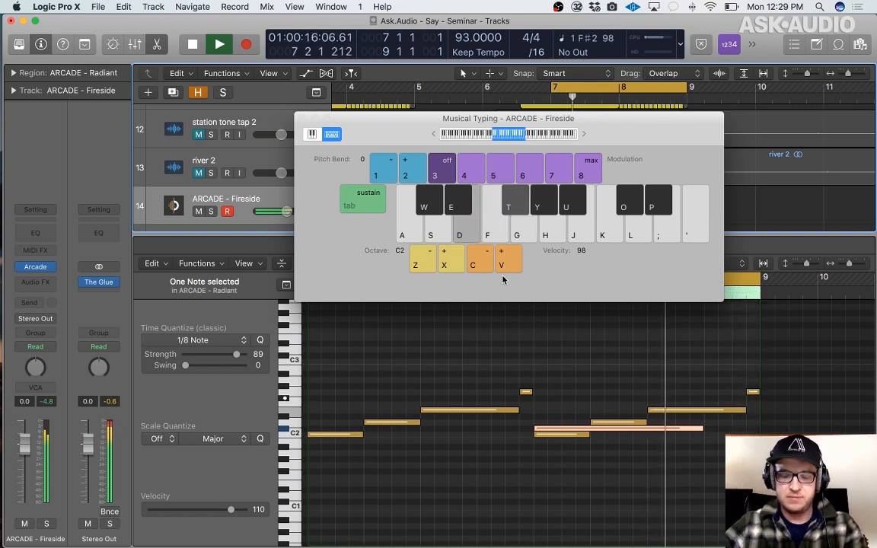
pyautogui.press('y')
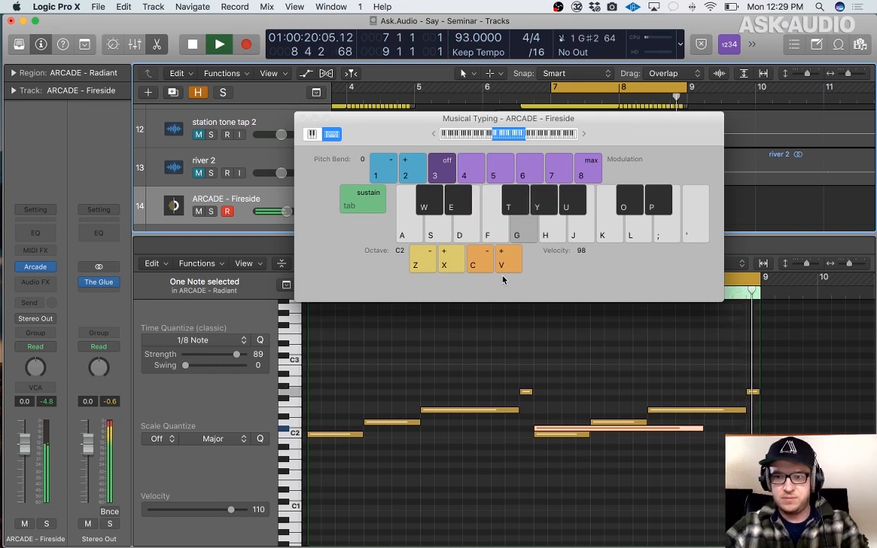
pyautogui.press('space')
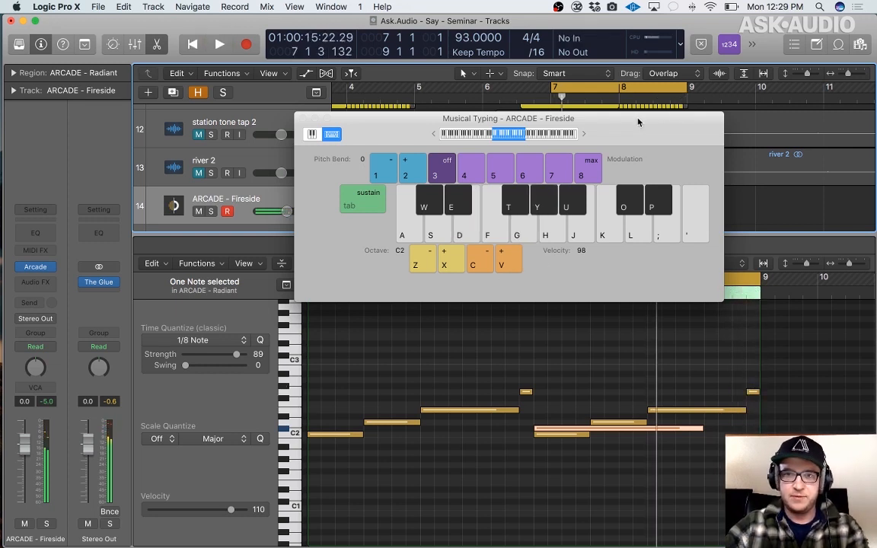
# Set the cycle range to about 6 3 through 10 3 and audition the G#2 and F#2 modifiers over the passage.
pyautogui.moveTo(522, 88); pyautogui.dragTo(772, 98)
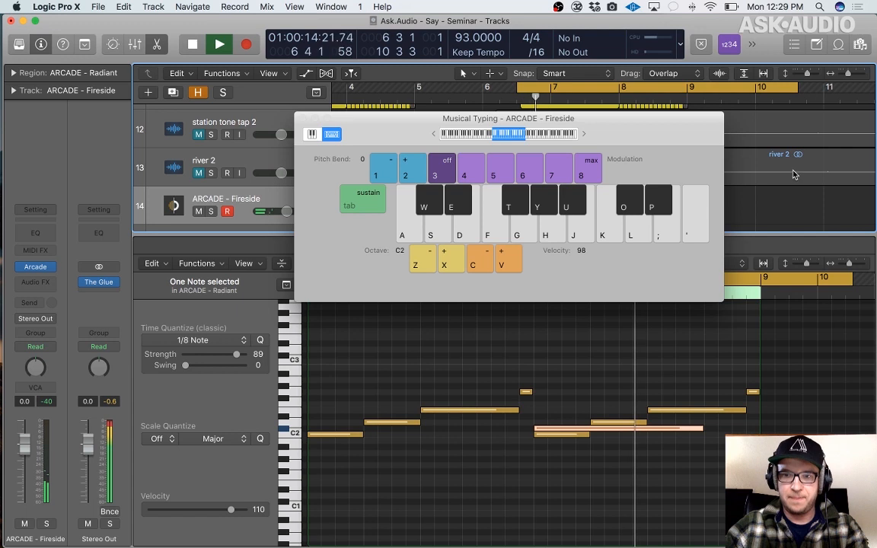
pyautogui.press('d')
pyautogui.press('y')
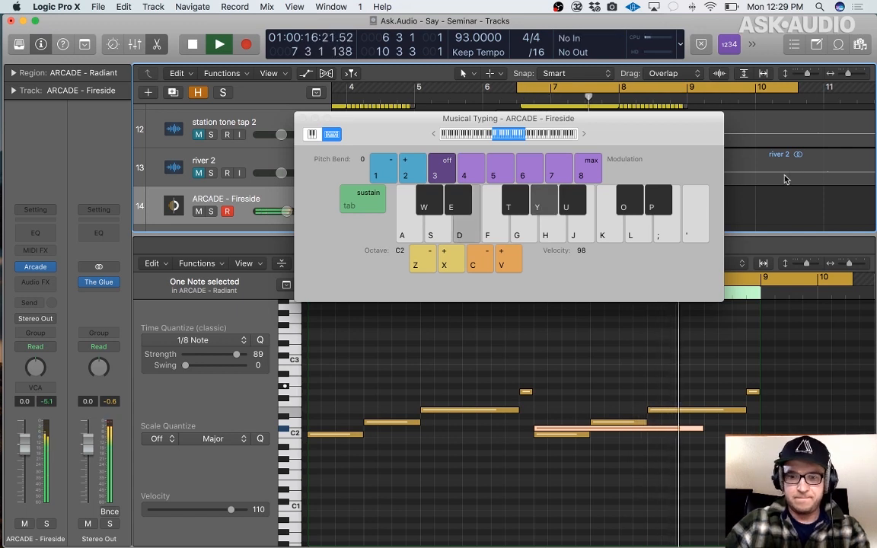
pyautogui.press('t')
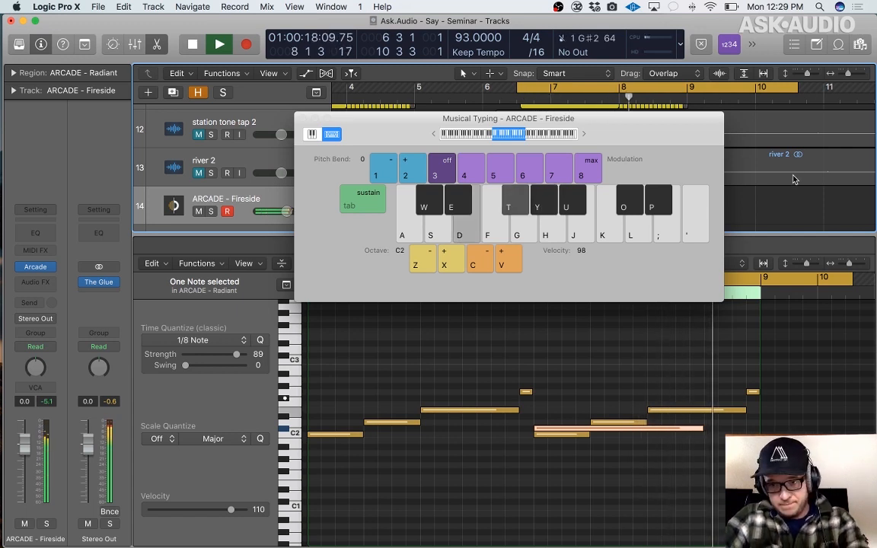
pyautogui.press('g')
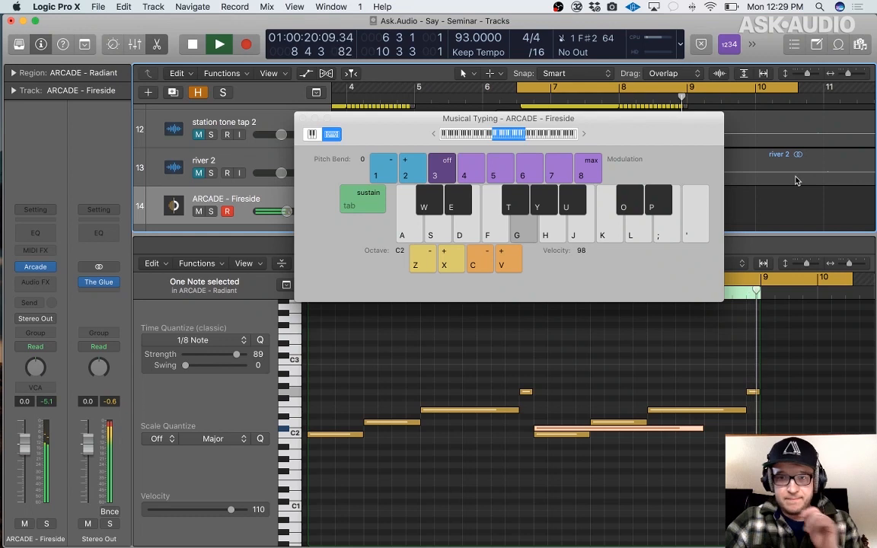
pyautogui.press('space')
pyautogui.rightClick(254, 46)
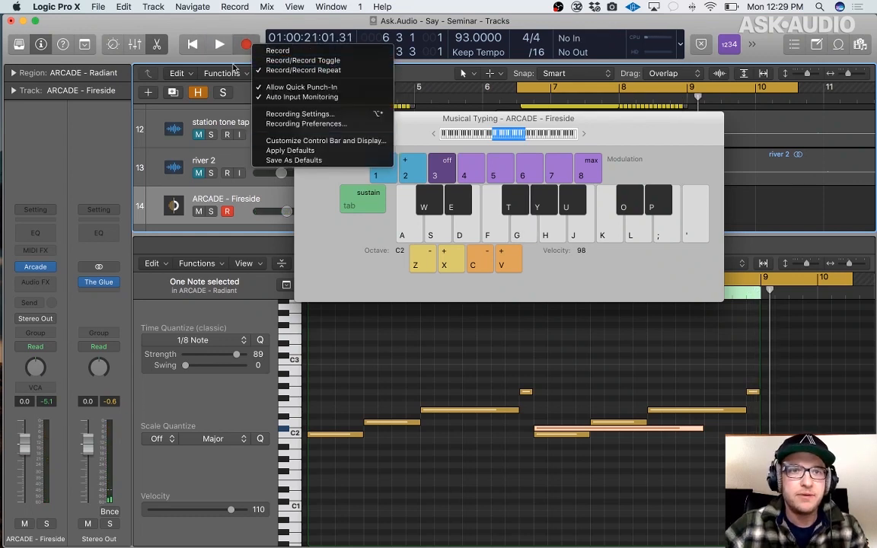
pyautogui.click(185, 31)
pyautogui.click(248, 47)
pyautogui.press('a')
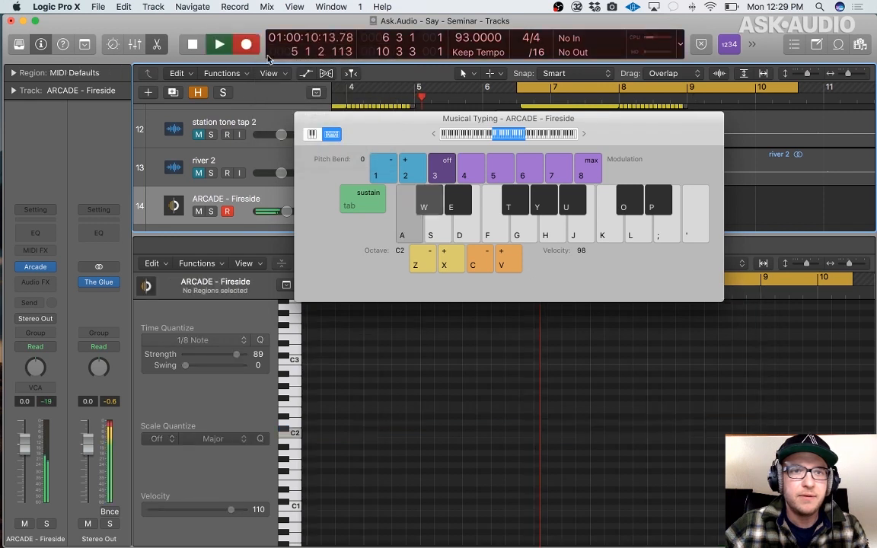
pyautogui.press('space')
# Close Musical Typing and add an F#2 modifier note in bar 7 and a G#2 one in bar 8 of ARCADE - Radiant.
pyautogui.click(302, 119)
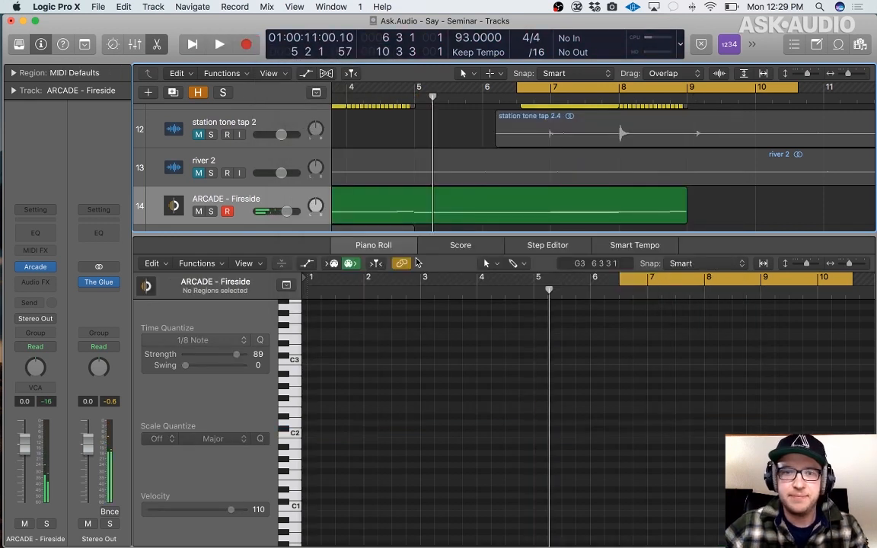
pyautogui.click(490, 189)
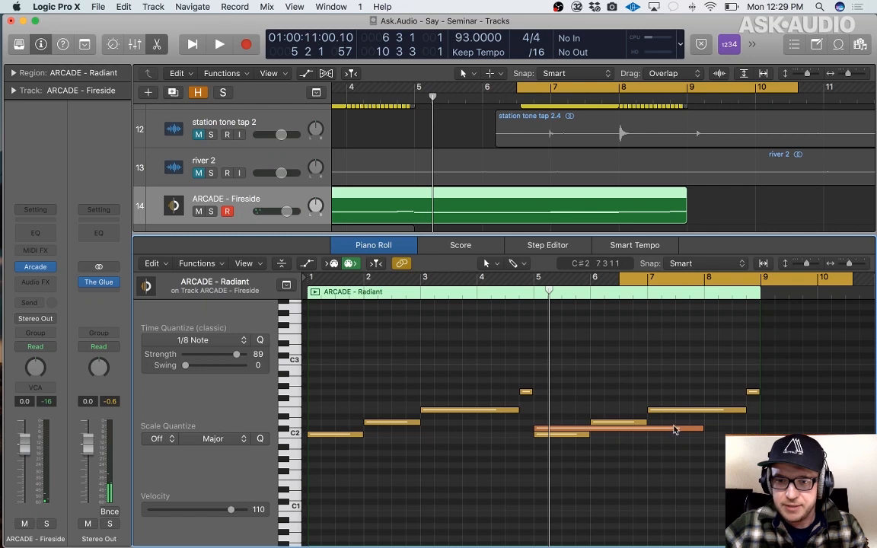
pyautogui.moveTo(673, 432); pyautogui.dragTo(743, 389)
# Play back the end of the region with the new F#2 and G#2 modifier notes and inspect them up close.
pyautogui.press('space')
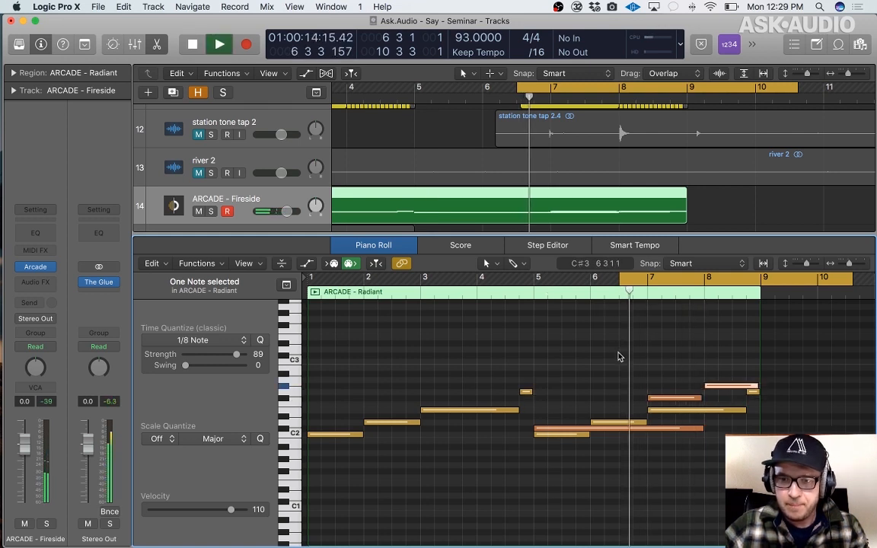
pyautogui.click(621, 364)
pyautogui.moveTo(583, 360); pyautogui.dragTo(852, 445)
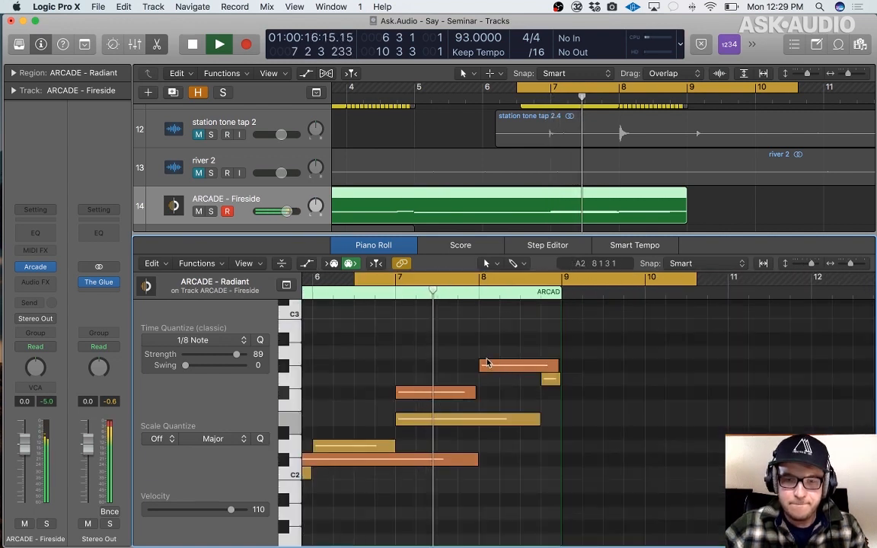
pyautogui.keyDown('ctrl'); pyautogui.keyDown('alt'); pyautogui.click(488, 364); pyautogui.keyUp('alt'); pyautogui.keyUp('ctrl')
pyautogui.moveTo(392, 372); pyautogui.dragTo(695, 464)
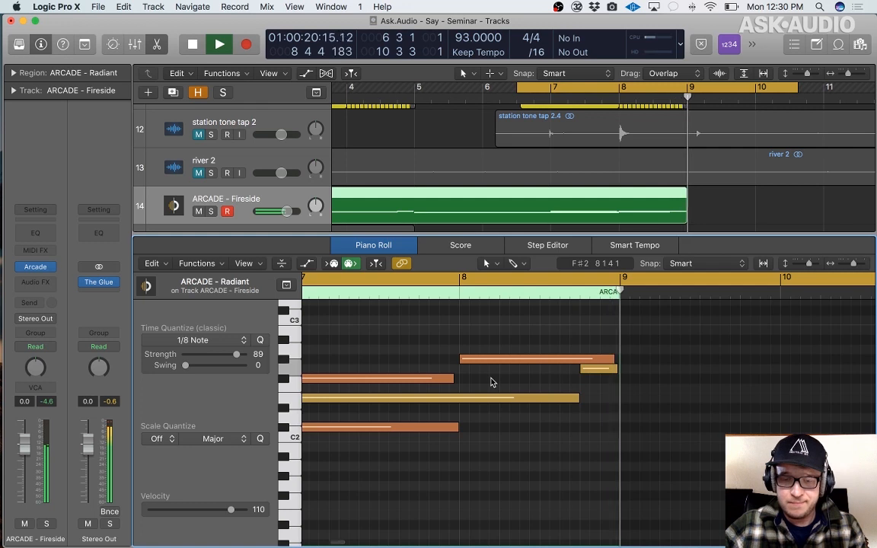
pyautogui.press('space')
# Delete the G#2 note in bar 8, extend the F#2 note to the end of the E2 note and play back.
pyautogui.click(511, 358)
pyautogui.click(489, 380)
pyautogui.click(496, 358)
pyautogui.press('Delete')
pyautogui.moveTo(453, 379); pyautogui.dragTo(578, 387)
pyautogui.press('space')
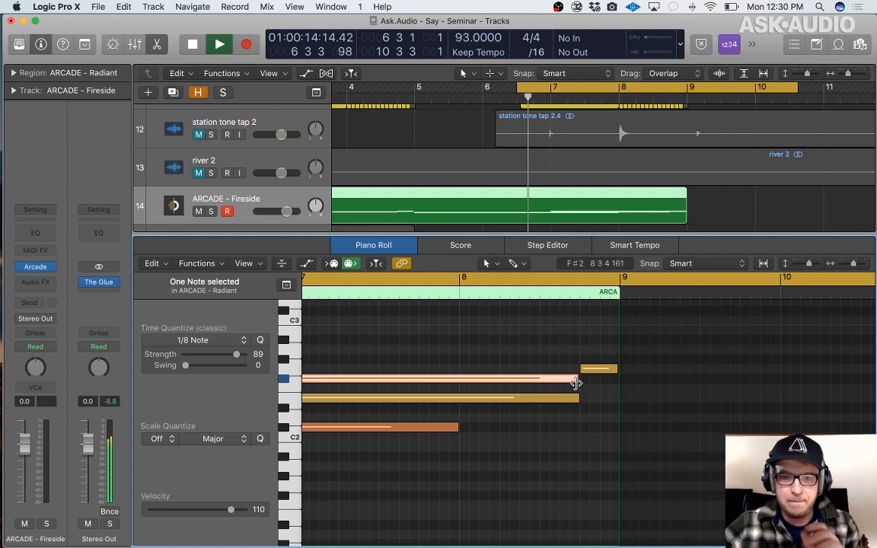
# Open the Arcade plug-in, show the first repeater modifier's settings and stop playback.
pyautogui.click(35, 267)
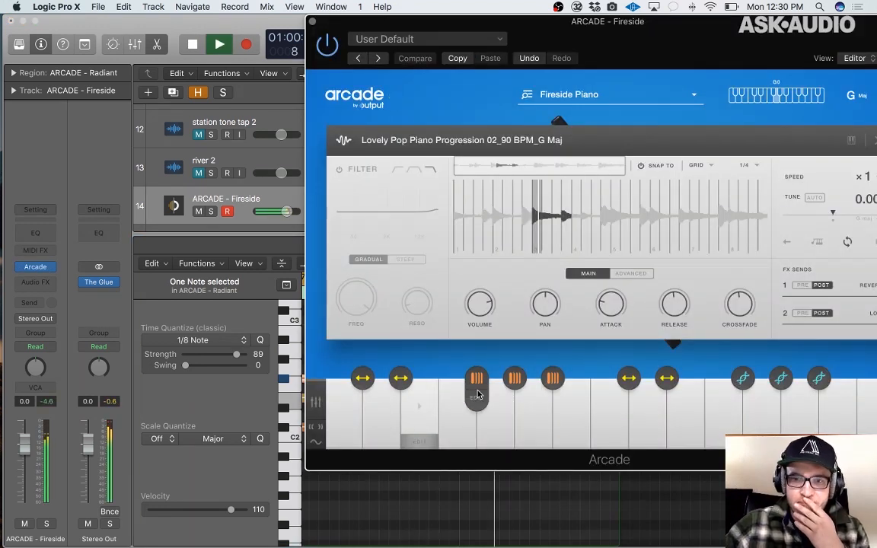
pyautogui.click(476, 397)
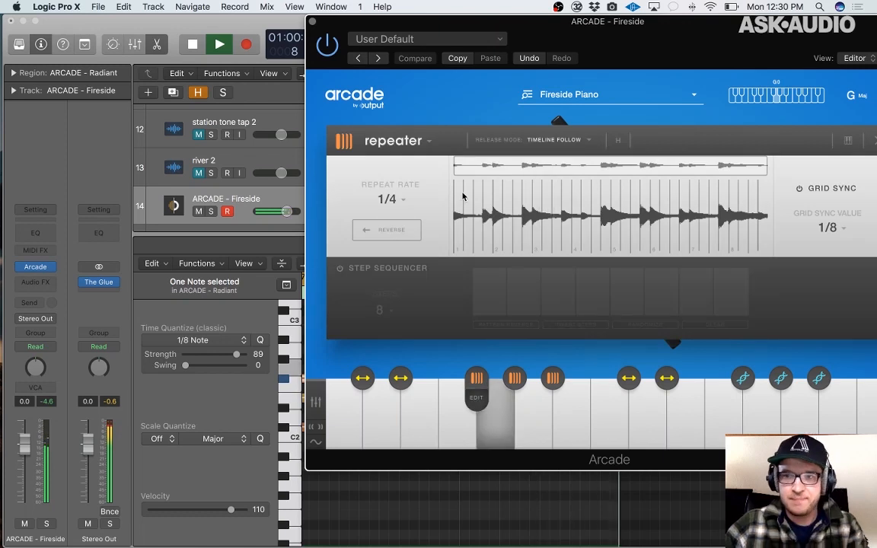
pyautogui.press('space')
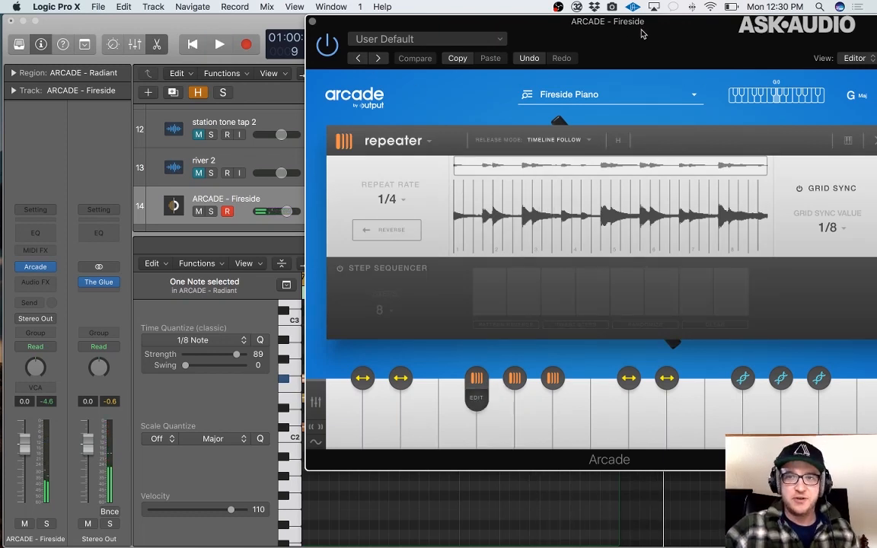
pyautogui.moveTo(642, 33); pyautogui.dragTo(537, 33)
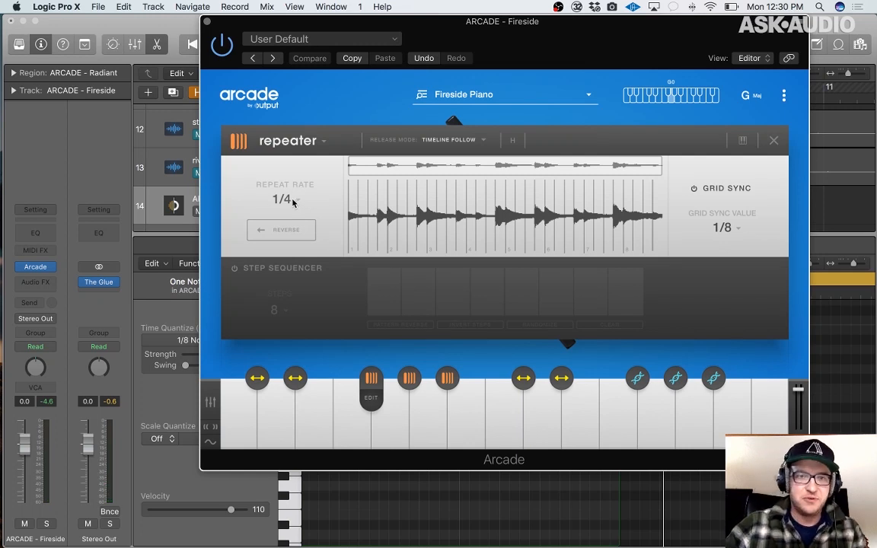
# Try a repeat rate of 1/16 on the first repeater modifier and set it back to 1/4.
pyautogui.click(297, 200)
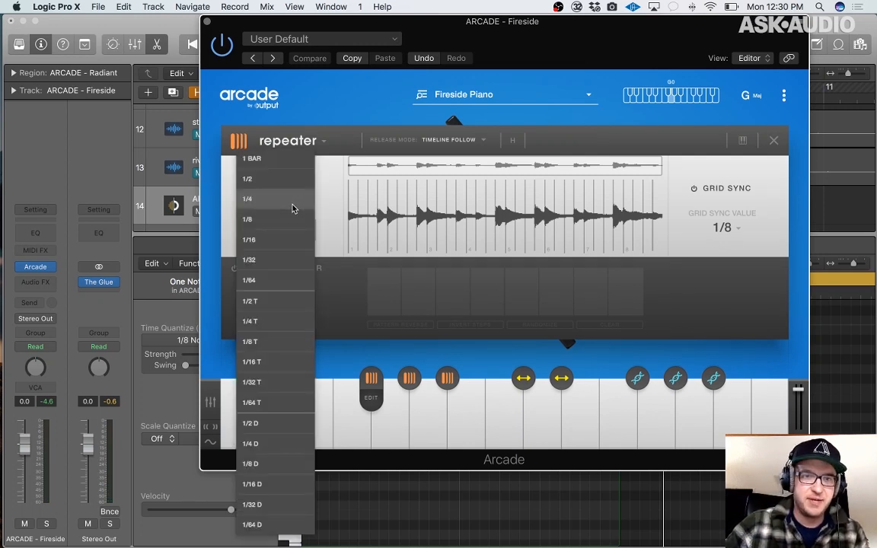
pyautogui.click(288, 242)
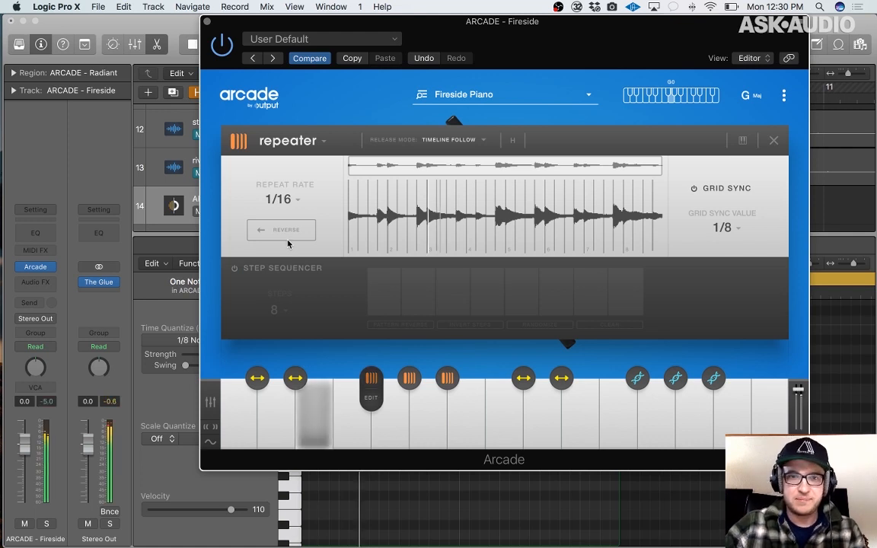
pyautogui.click(294, 201)
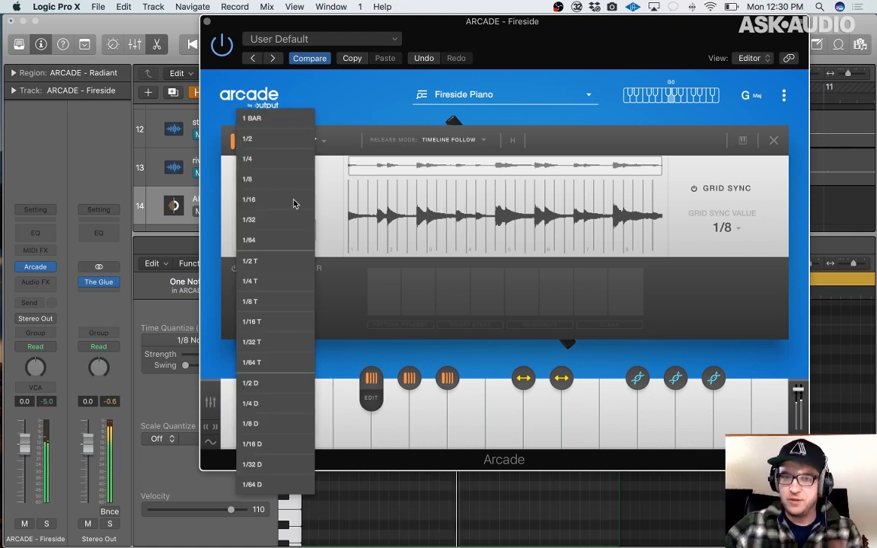
pyautogui.click(281, 162)
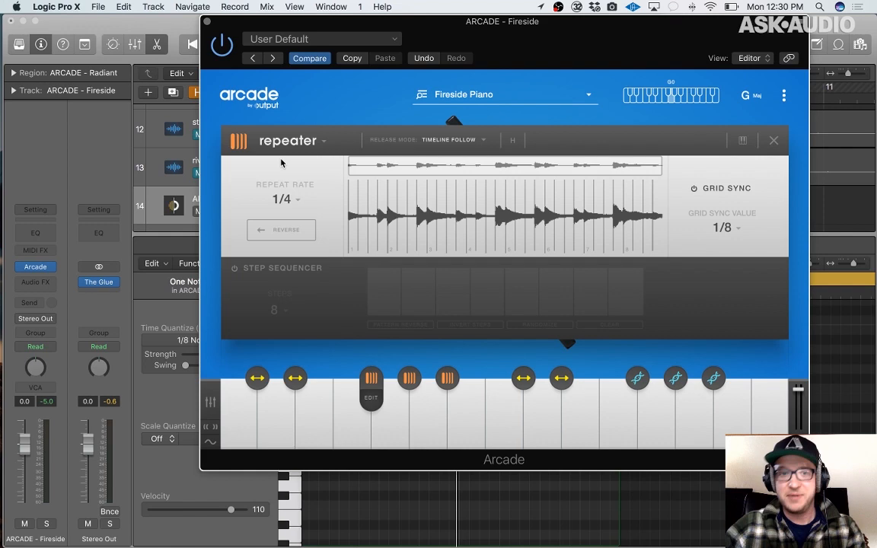